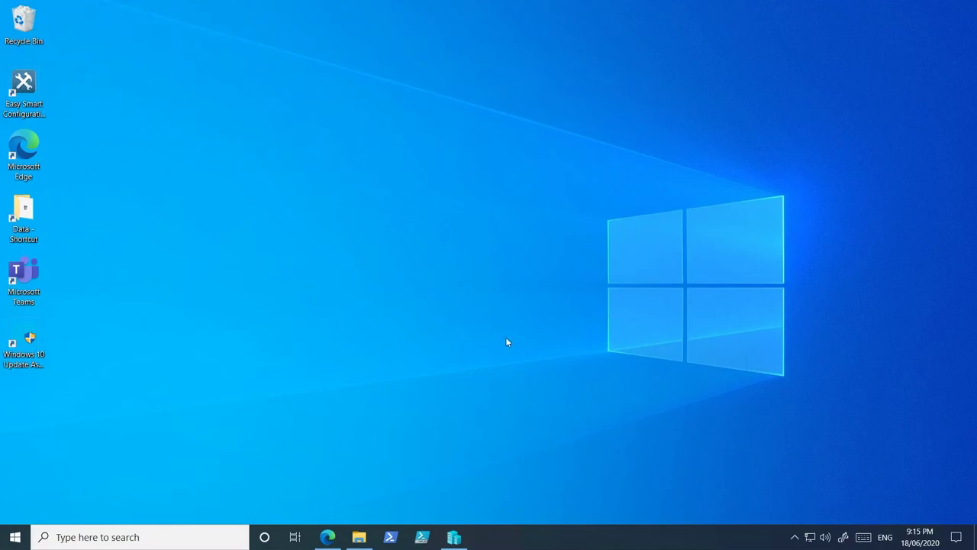
Step: Switch to Microsoft Edge and open the "Part 3: ConfigMgr 2002 Lab Software Requirements" post on the MMDM blog
click(327, 537)
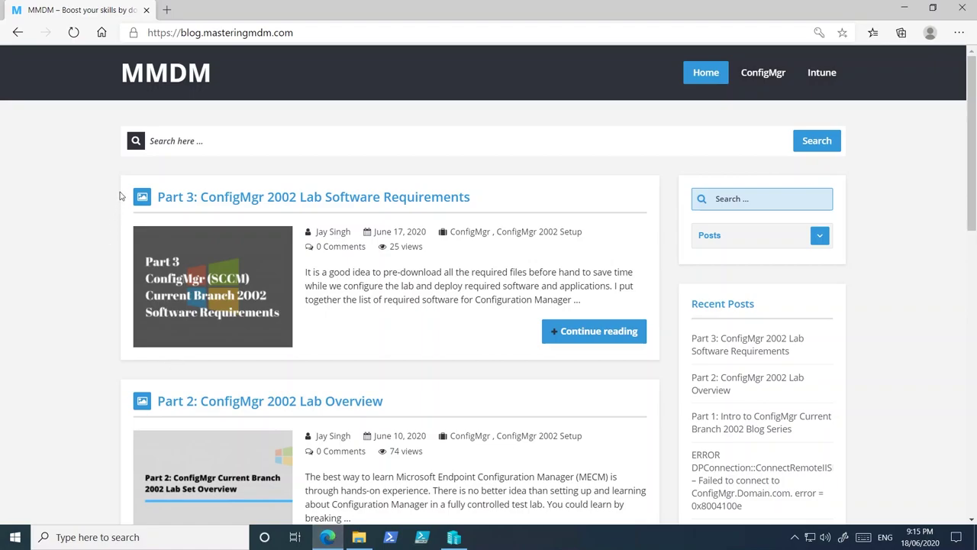
click(192, 90)
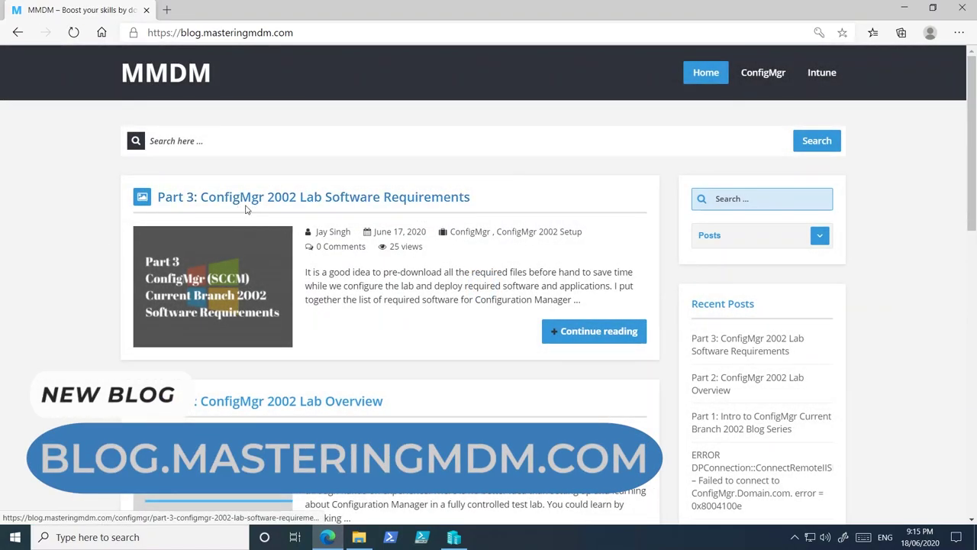
click(313, 199)
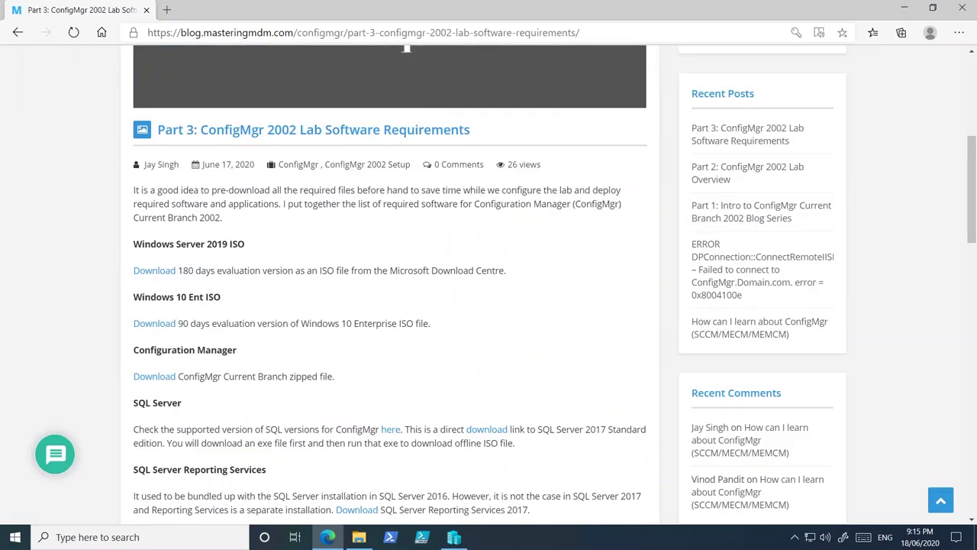
Step: Download the Windows Server 2019 evaluation as an English ISO from the article's link, submitting the registration form
scroll(317, 213, down, 1)
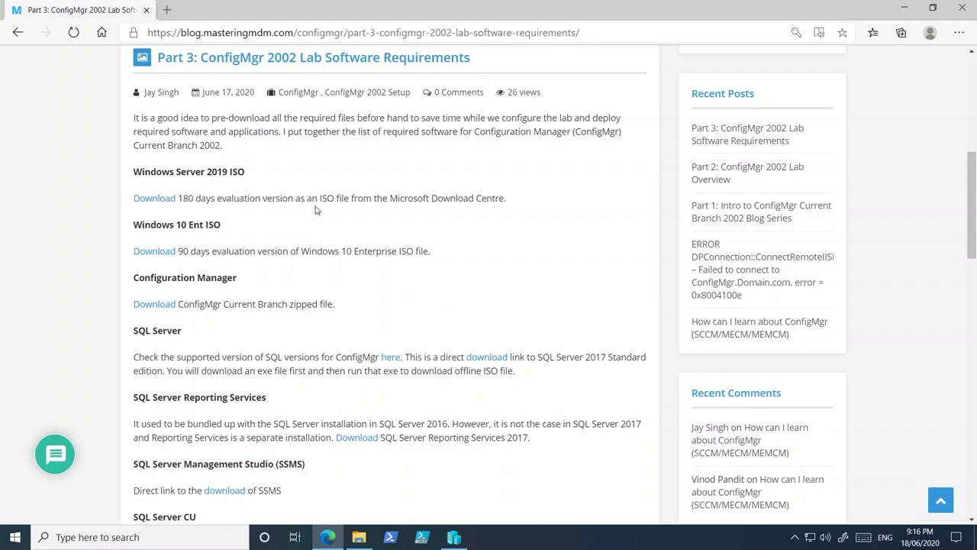
click(160, 200)
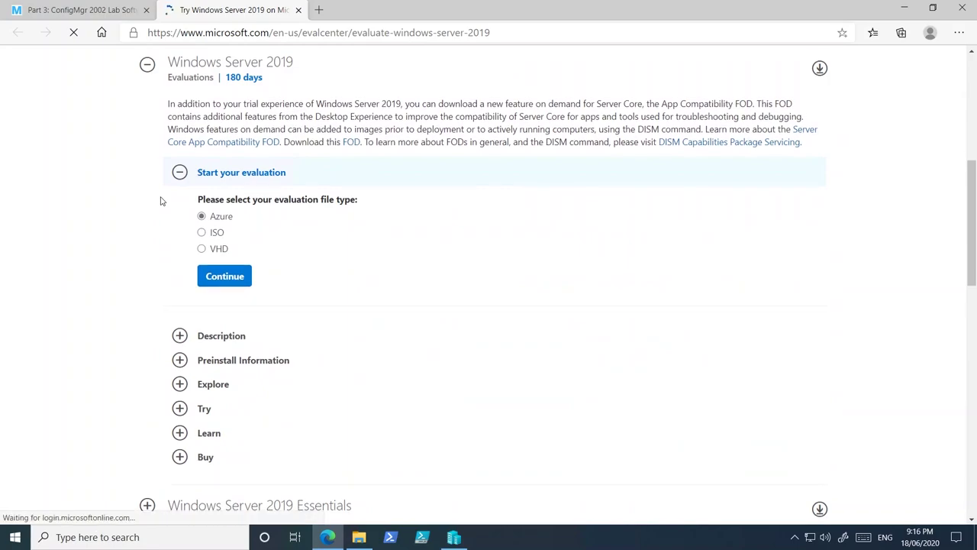
click(202, 232)
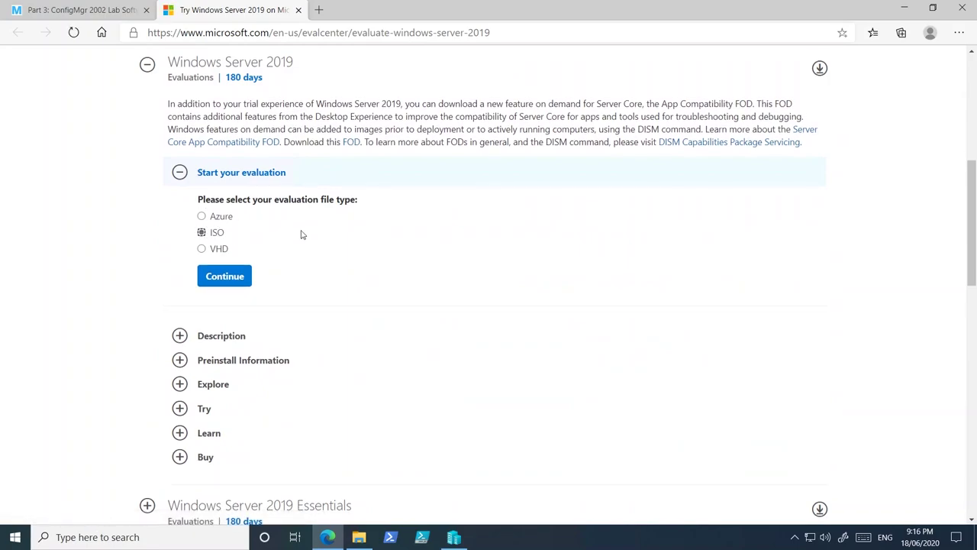
click(243, 278)
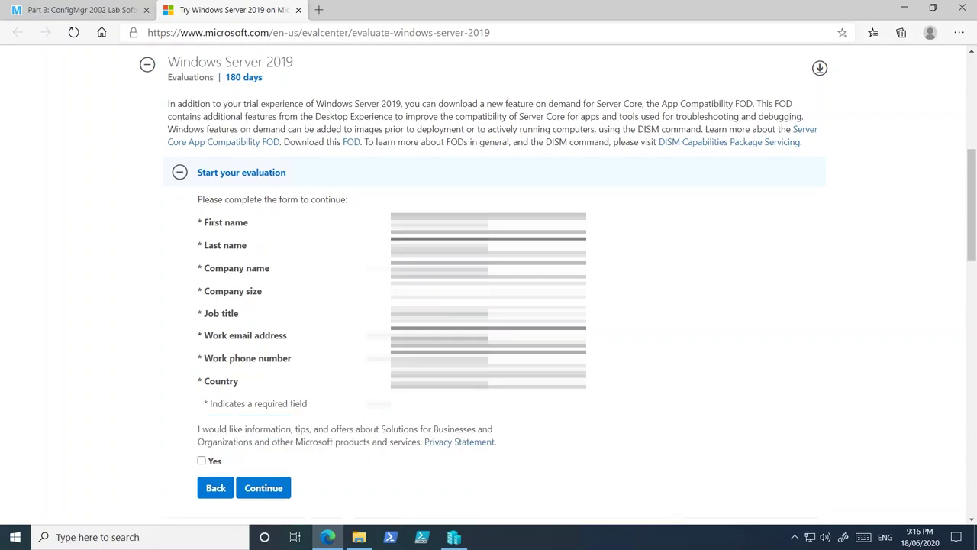
click(276, 491)
click(243, 219)
click(232, 284)
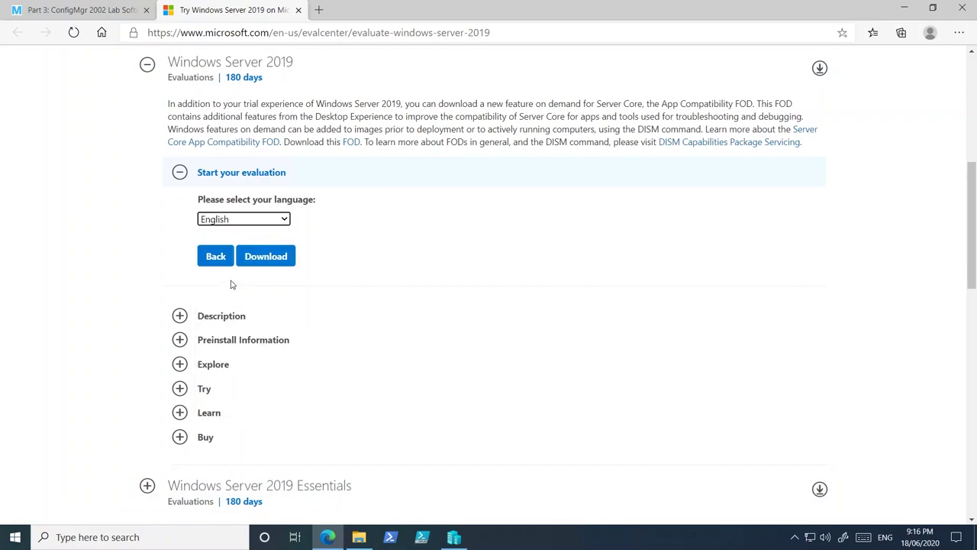
click(279, 258)
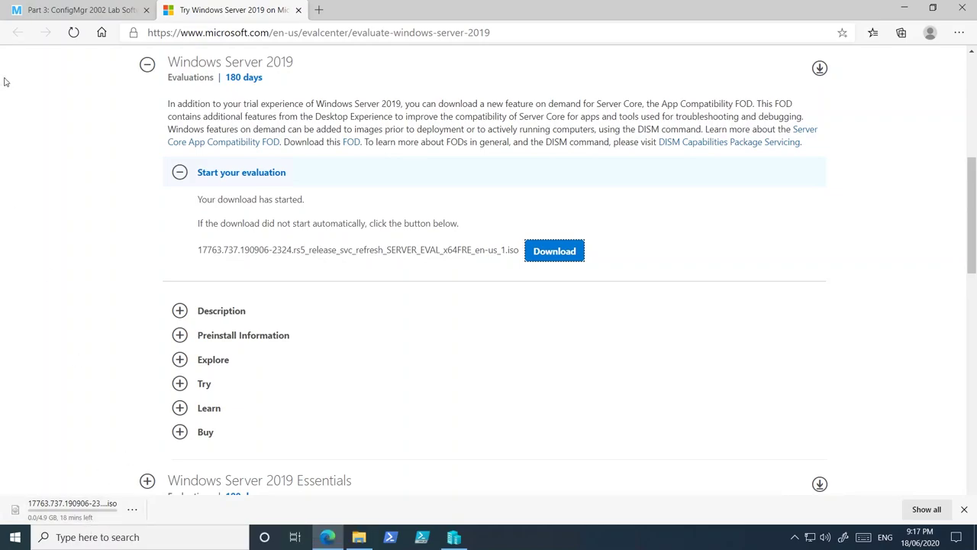
Step: Download the Windows 10 Enterprise evaluation as a 64 bit English ISO - Enterprise file through the article's link
click(73, 11)
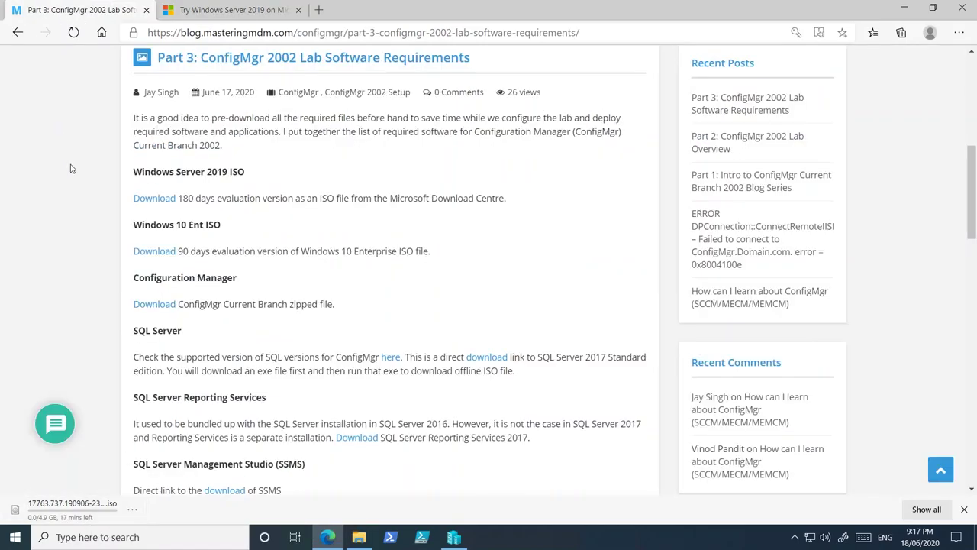
scroll(252, 230, down, 1)
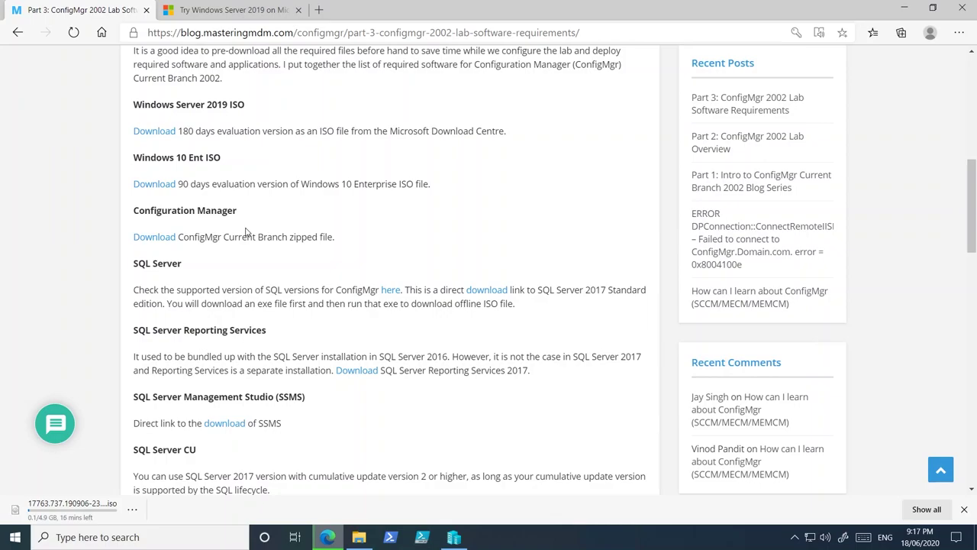
click(163, 185)
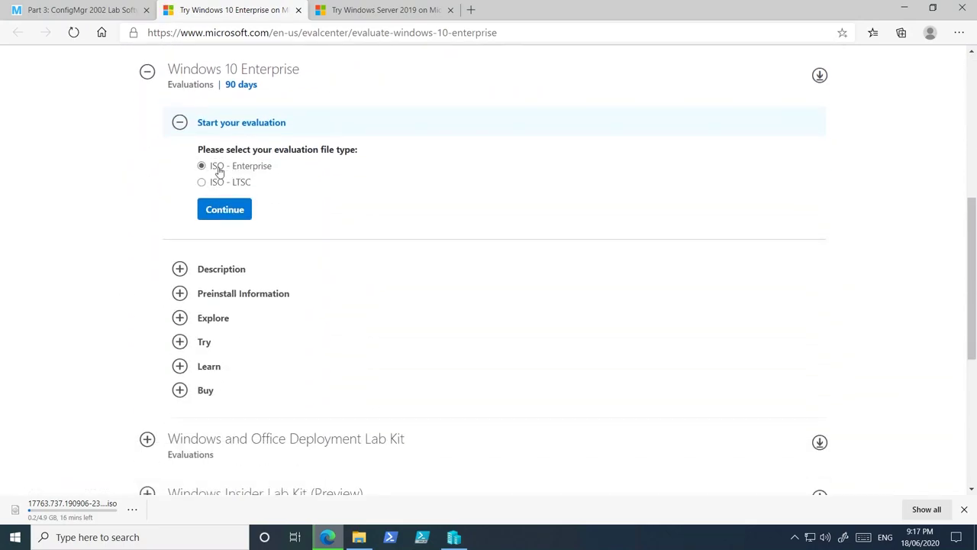
click(222, 211)
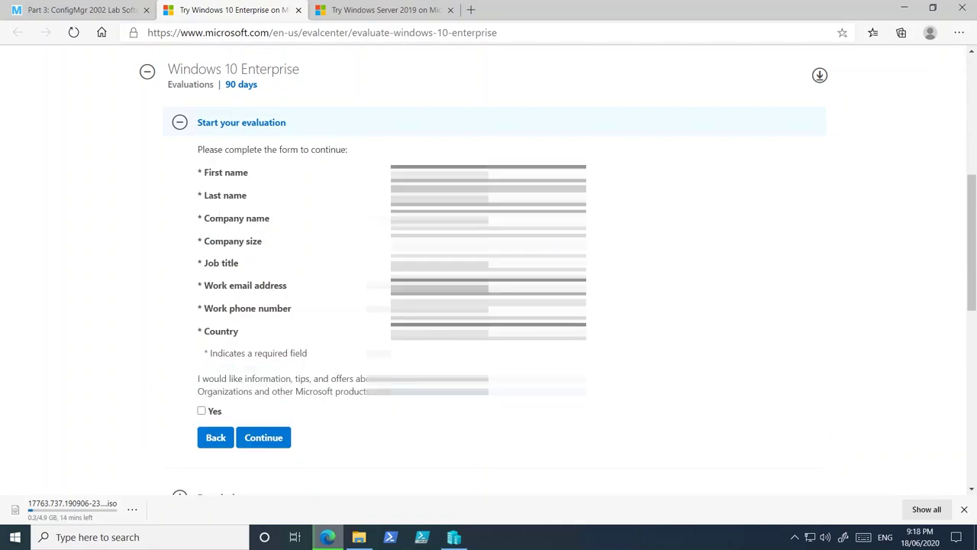
click(276, 440)
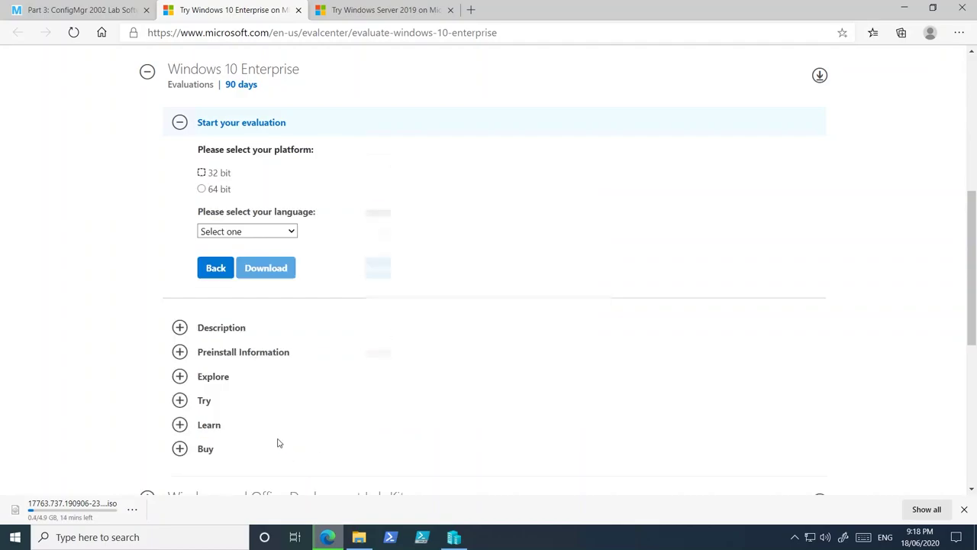
click(202, 190)
click(252, 231)
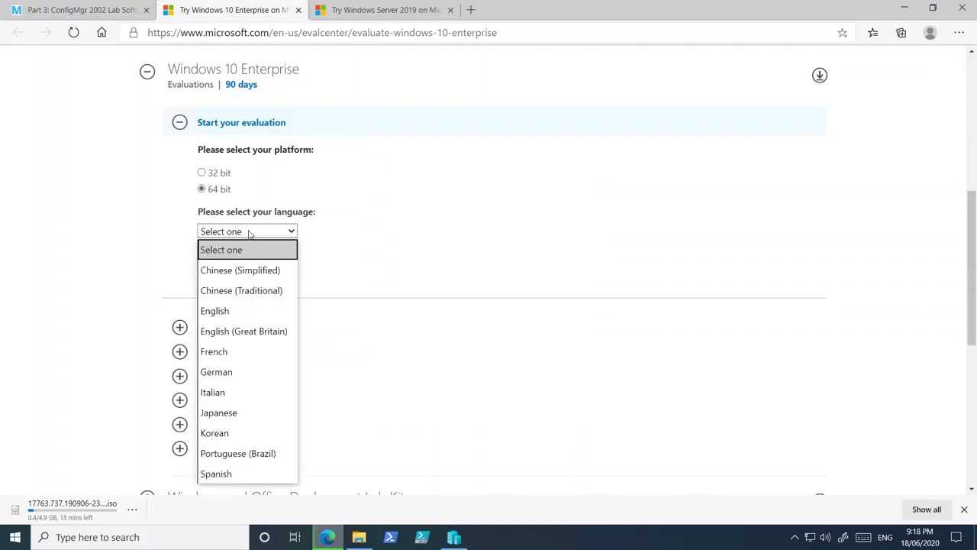
click(234, 312)
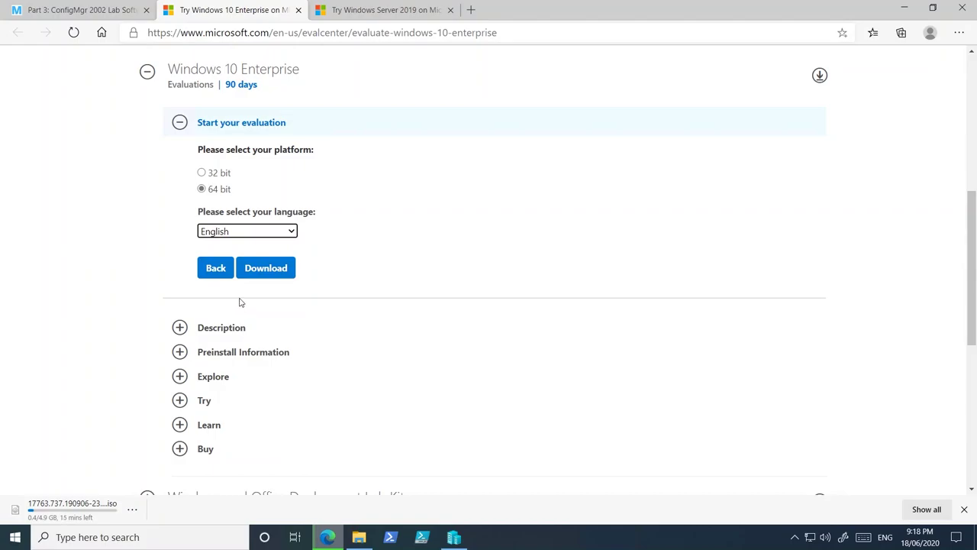
click(266, 268)
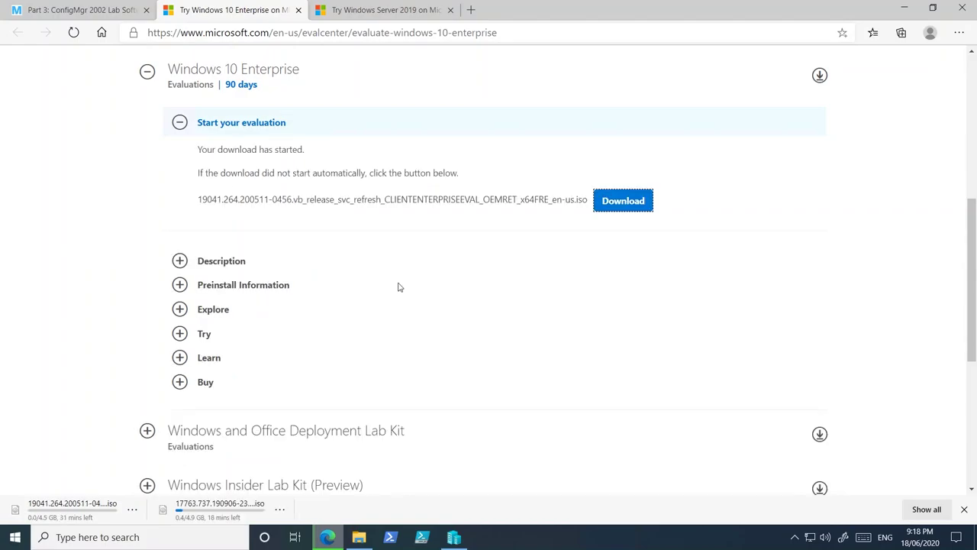
Step: Download the Microsoft Endpoint Configuration Manager (Current Branch) evaluation EXE from the article's Configuration Manager link
click(84, 9)
scroll(84, 99, down, 1)
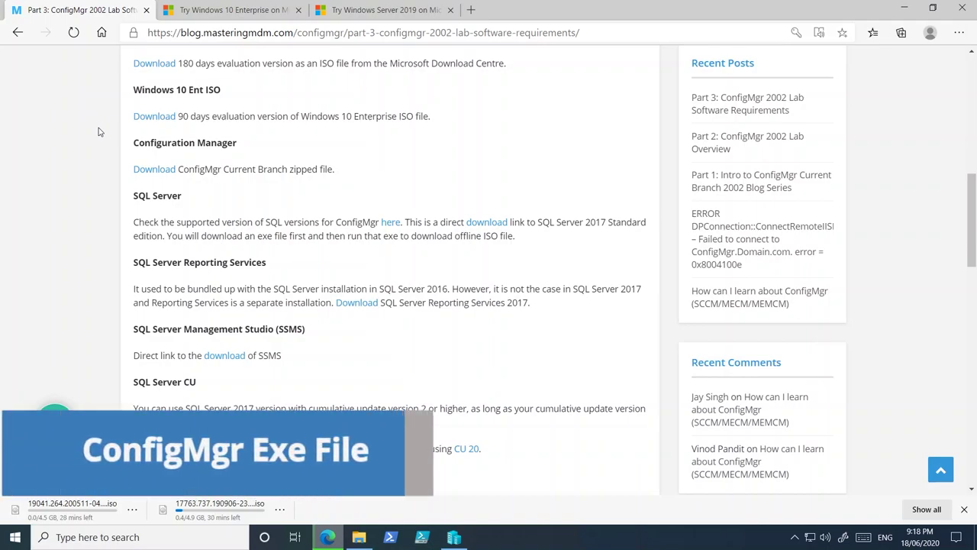
click(138, 170)
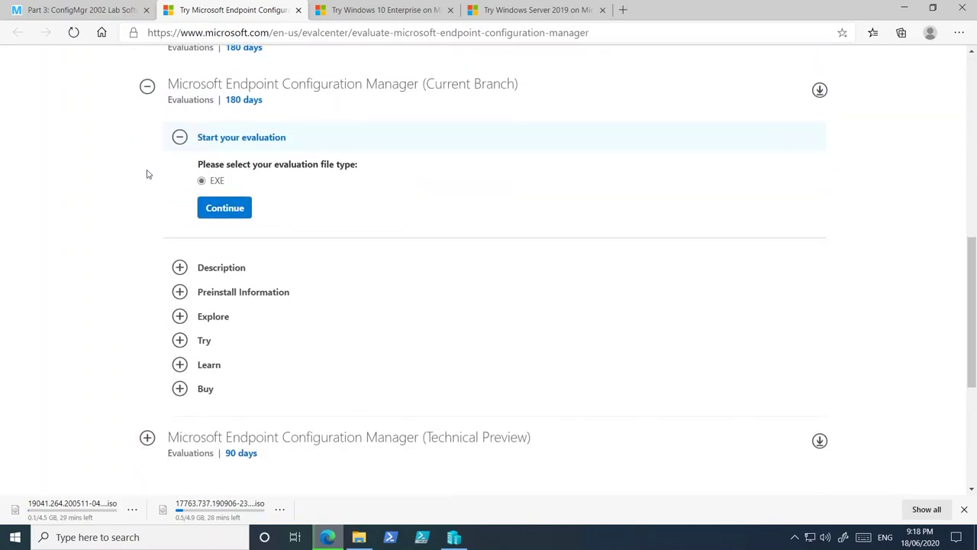
click(233, 211)
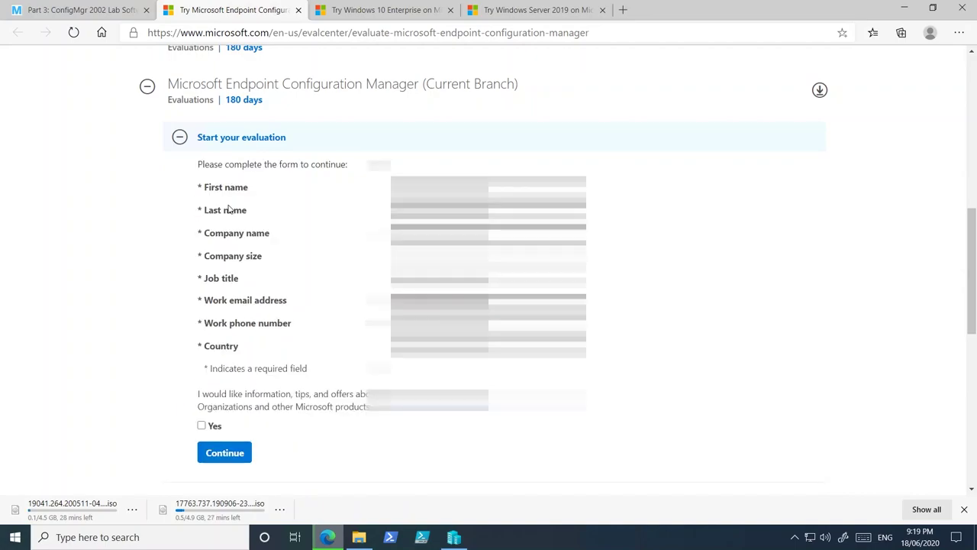
click(218, 454)
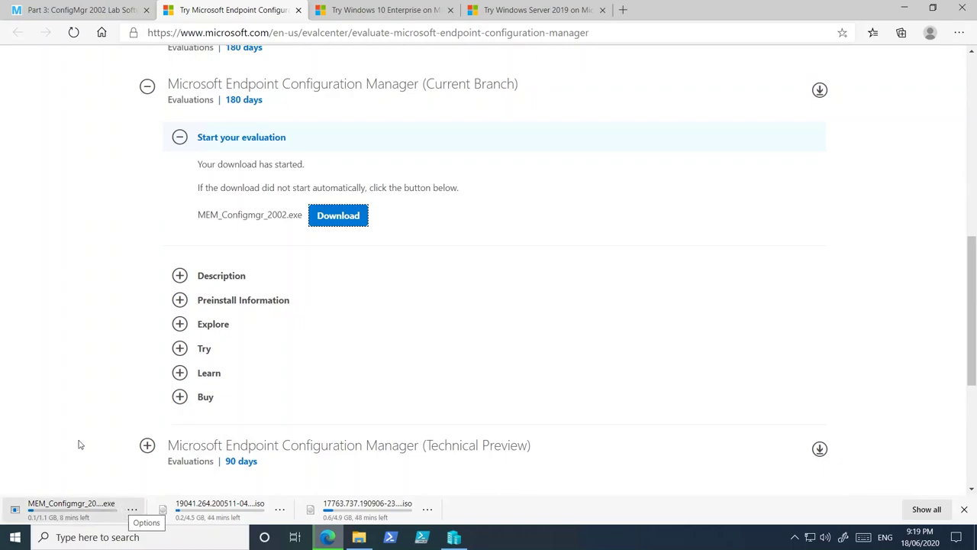
Step: Return to the blog article and open the linked documentation on SQL Server versions supported by ConfigMgr
click(68, 14)
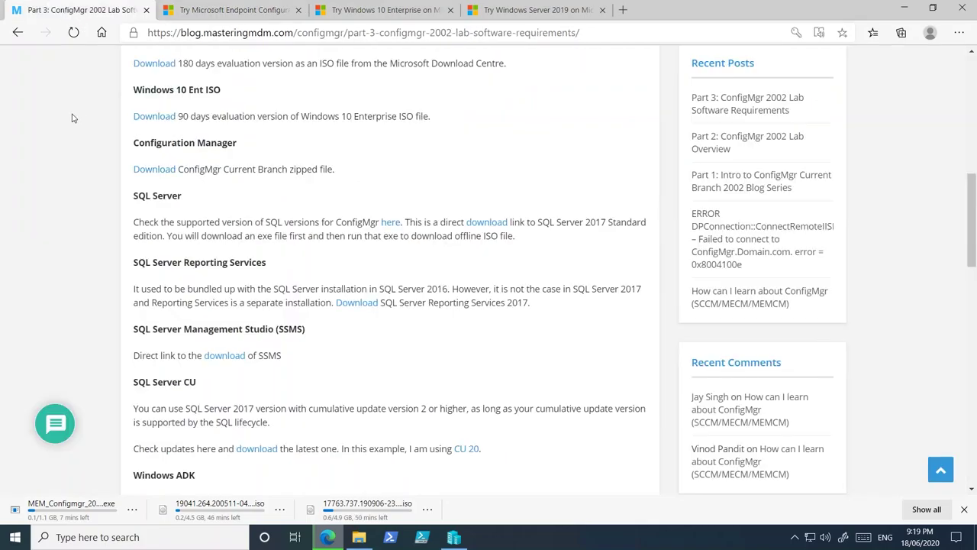
scroll(56, 134, down, 1)
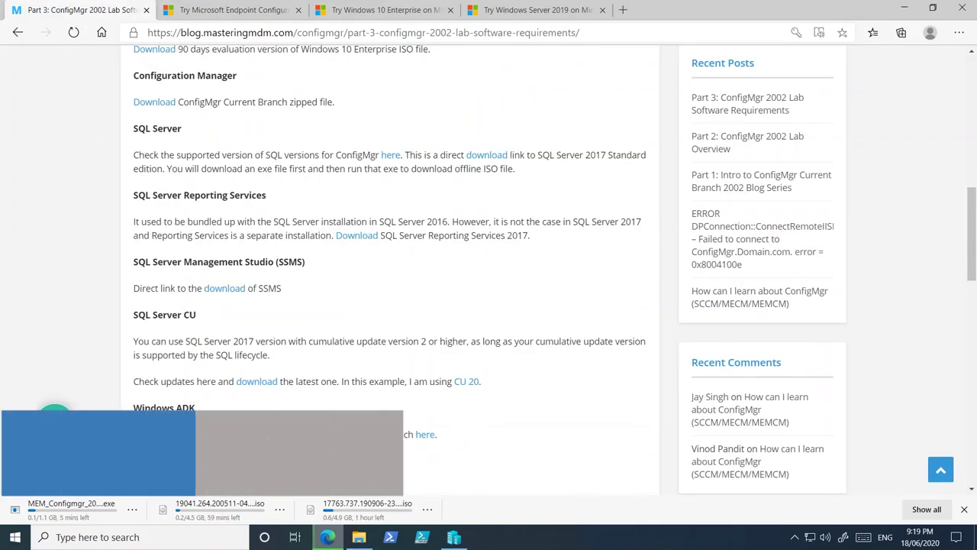
drag(186, 155, 334, 156)
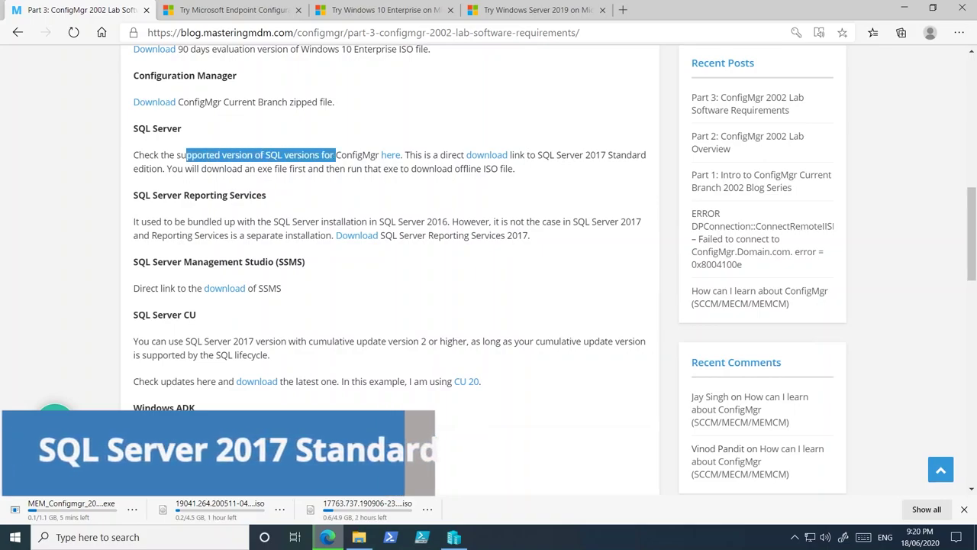
click(390, 157)
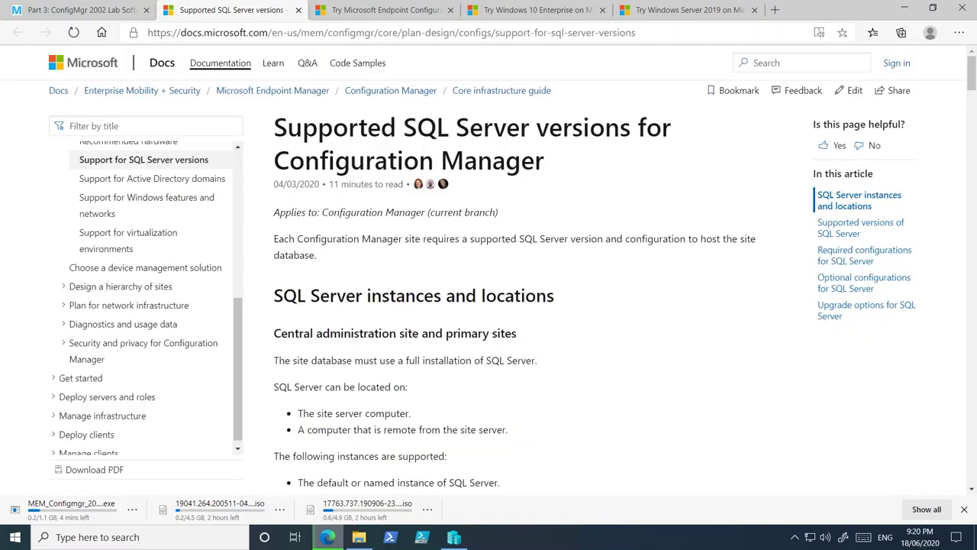
Step: Examine the supported versions of SQL Server, including the requirements for SQL Server 2017 Standard and Enterprise
scroll(380, 166, down, 3)
scroll(390, 239, up, 2)
scroll(390, 239, down, 3)
scroll(389, 239, down, 6)
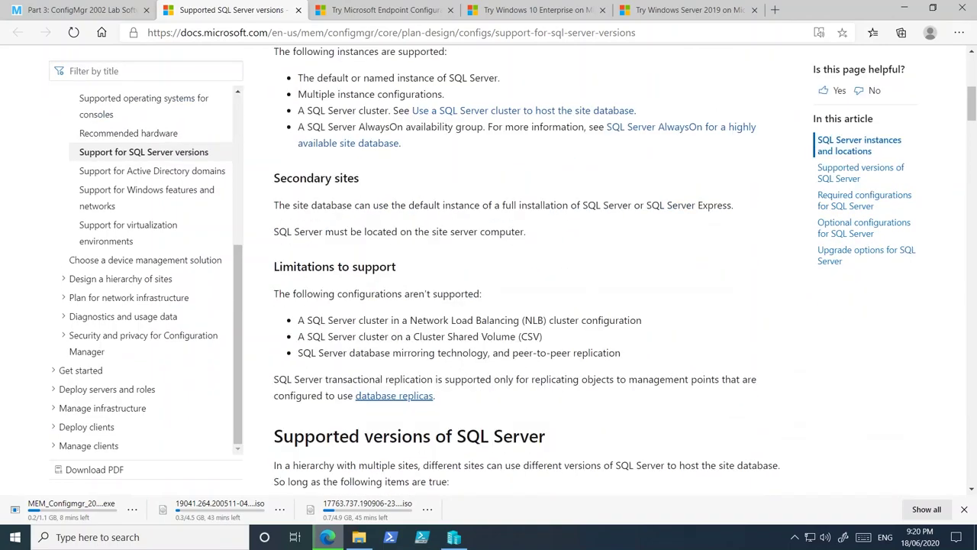
scroll(527, 267, down, 1)
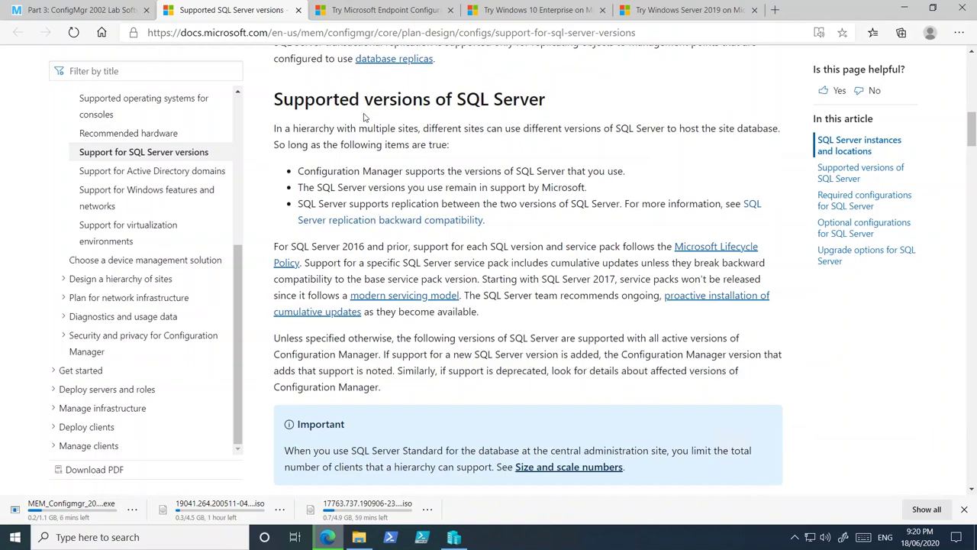
drag(364, 100, 504, 100)
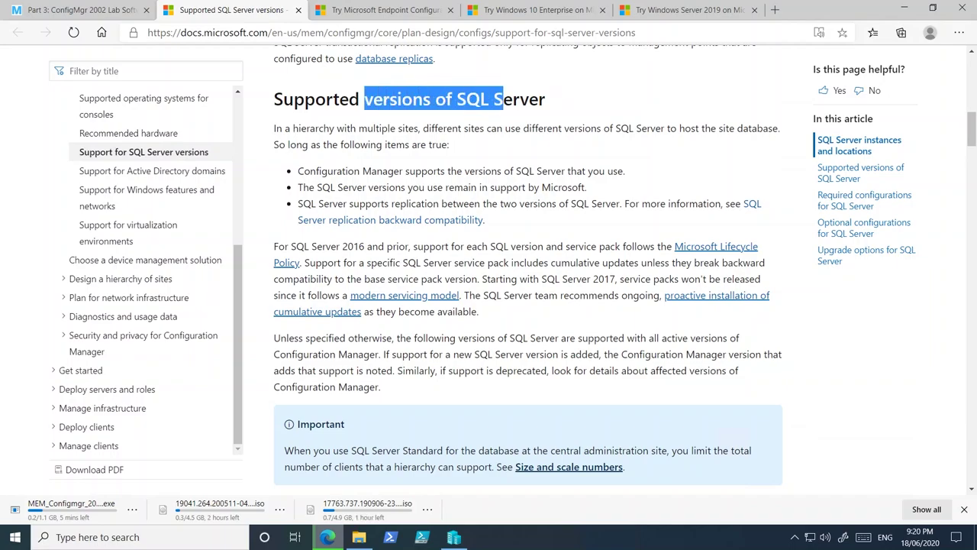
scroll(504, 99, down, 5)
scroll(527, 267, down, 1)
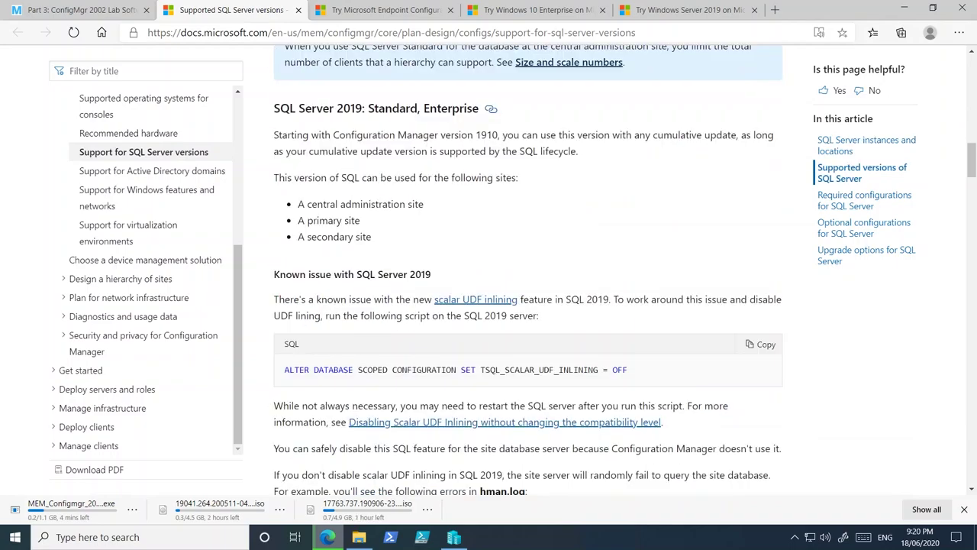
scroll(527, 267, down, 2)
scroll(331, 187, down, 8)
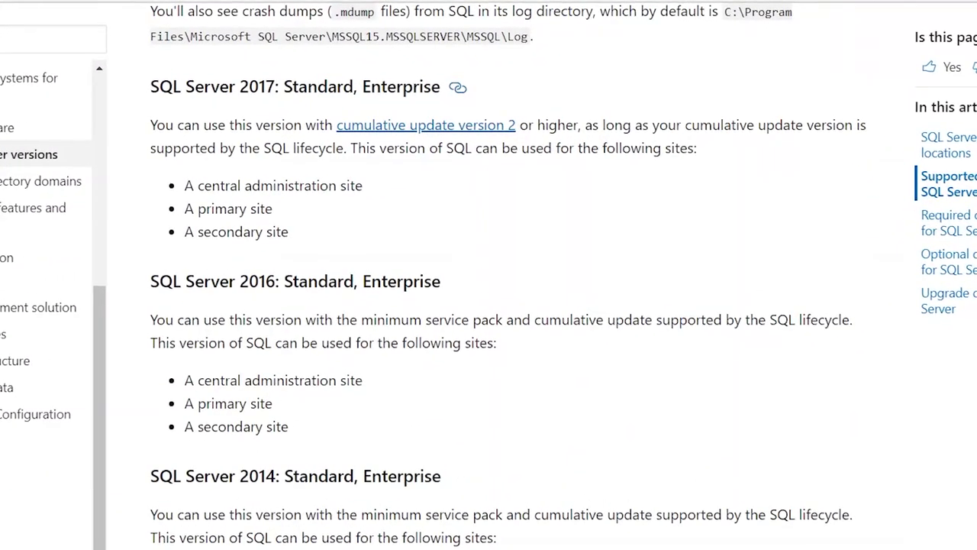
drag(283, 87, 429, 90)
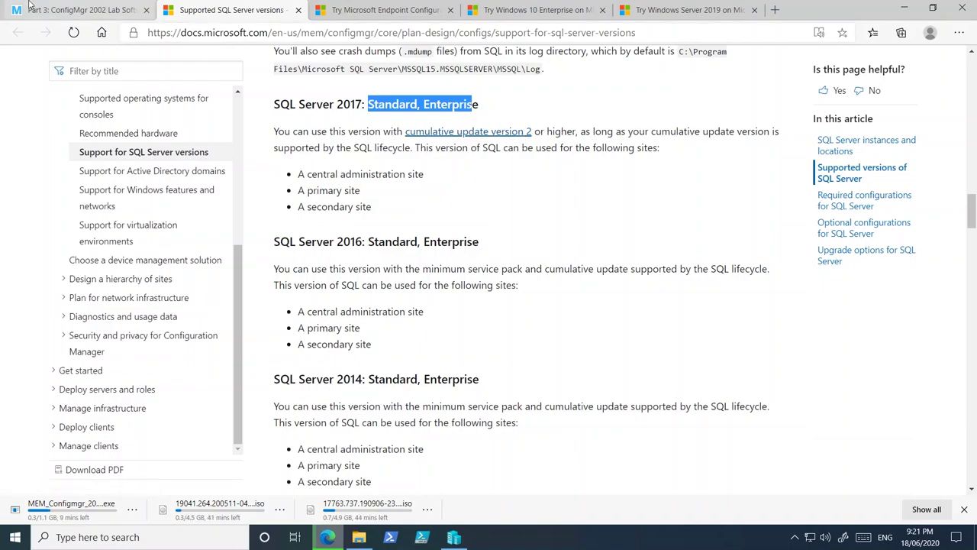
Step: Return to the blog article and download the SQL Server 2017 RTM evaluation as an EXE file through its direct link
click(80, 10)
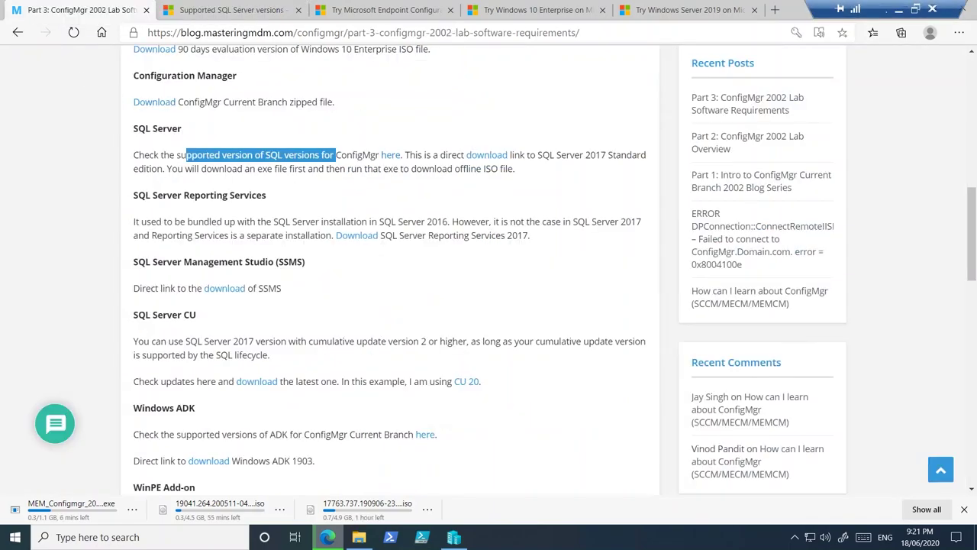
drag(433, 155, 464, 155)
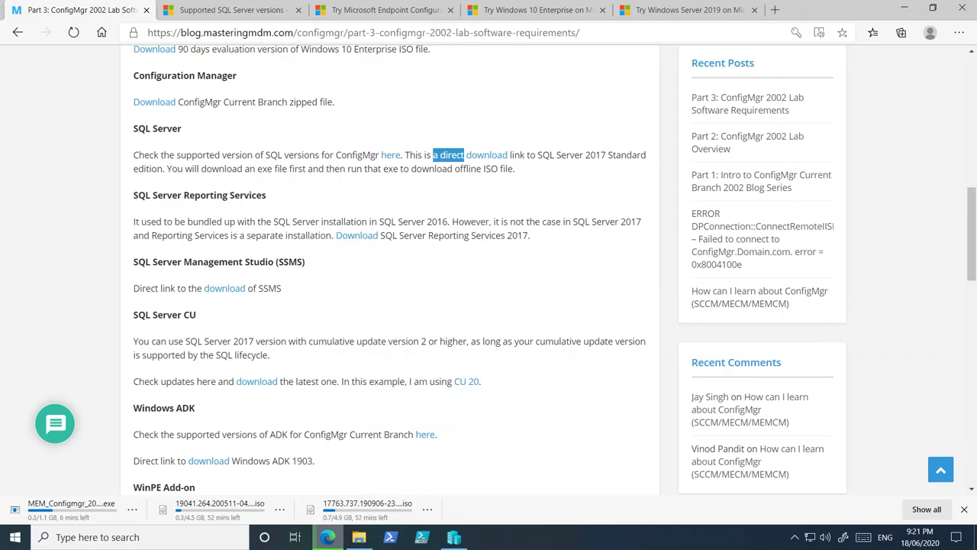
click(498, 156)
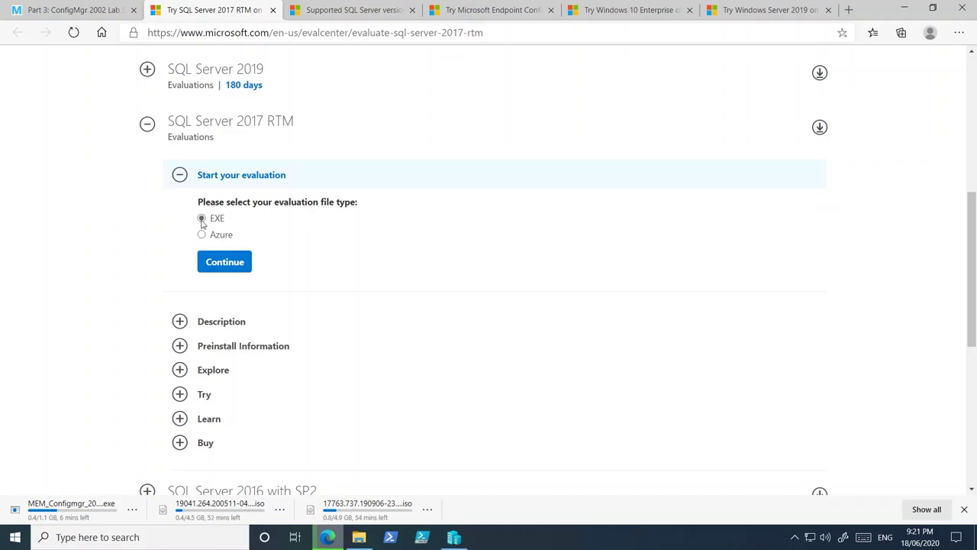
click(226, 265)
scroll(374, 225, down, 1)
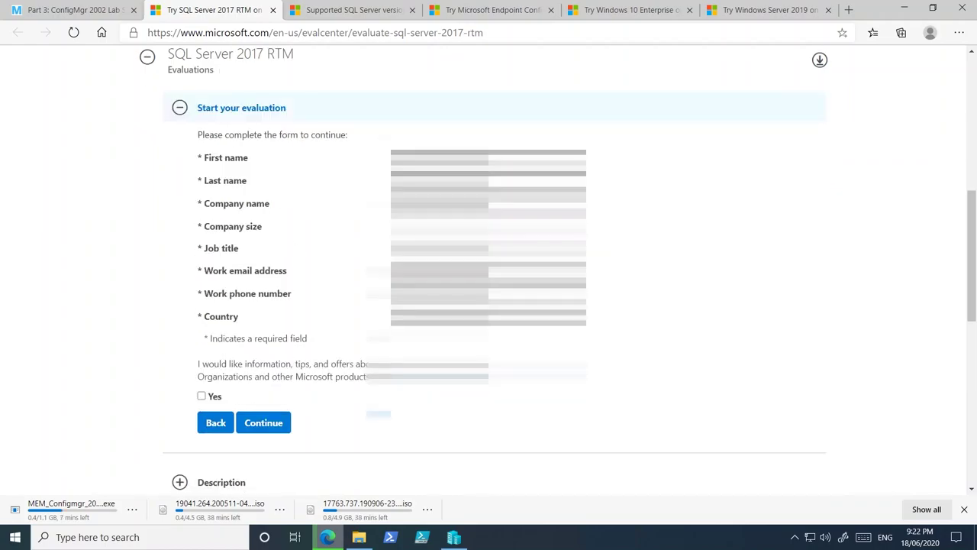
click(273, 422)
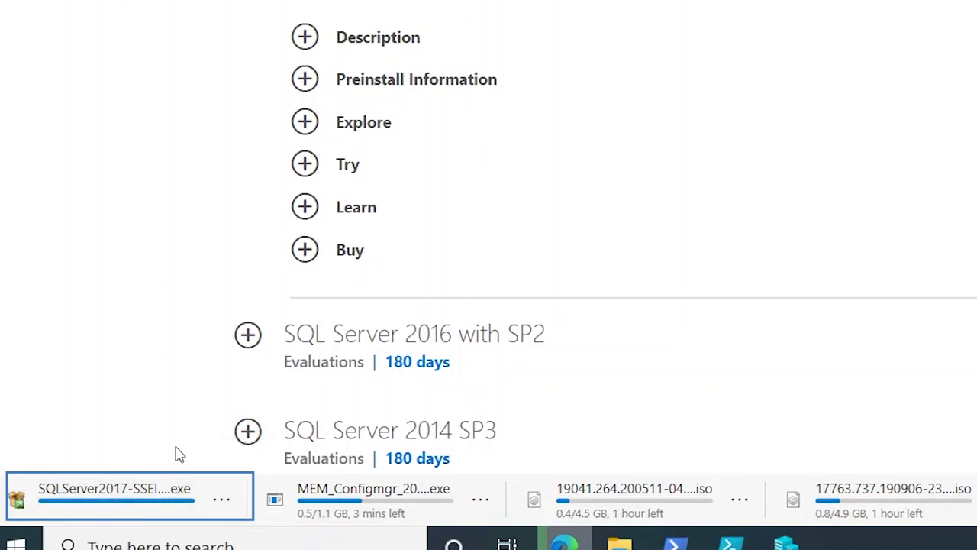
Step: Run the downloaded SQL Server 2017 installer, download the English ISO media to the Downloads folder, and minimize the installer window
mouse_move(168, 506)
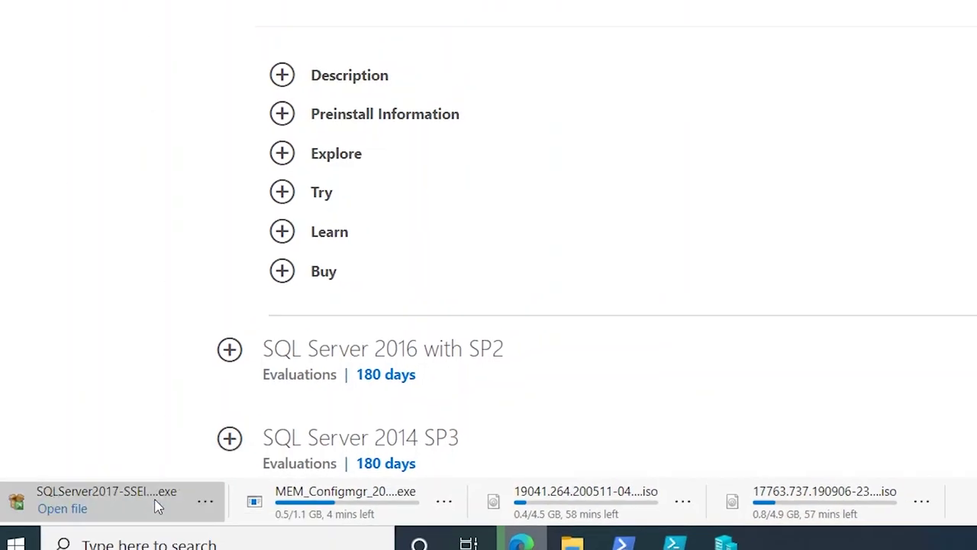
click(156, 507)
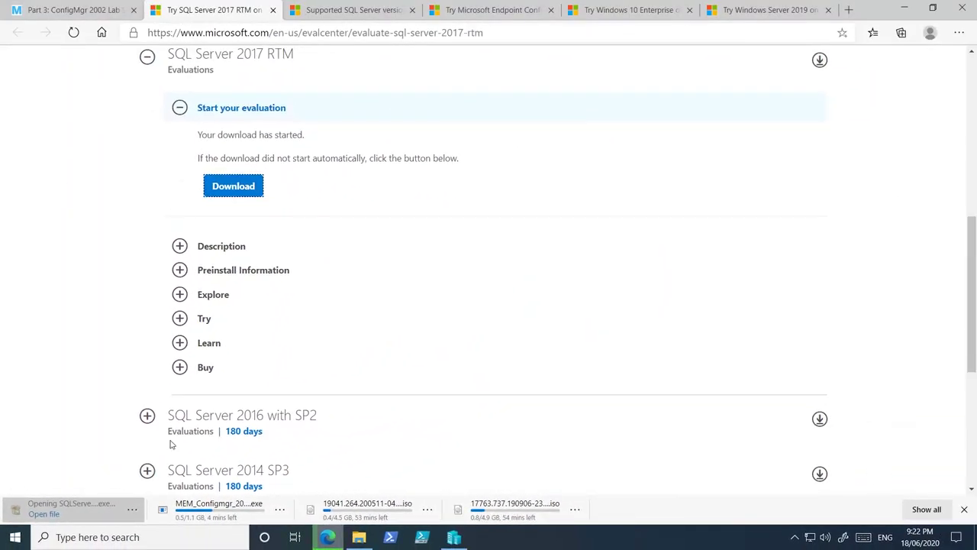
click(443, 352)
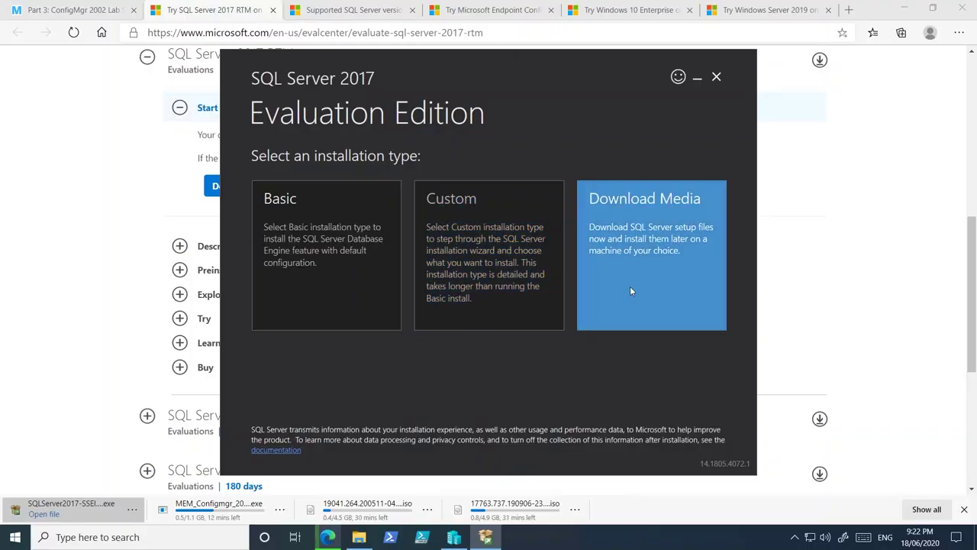
click(631, 291)
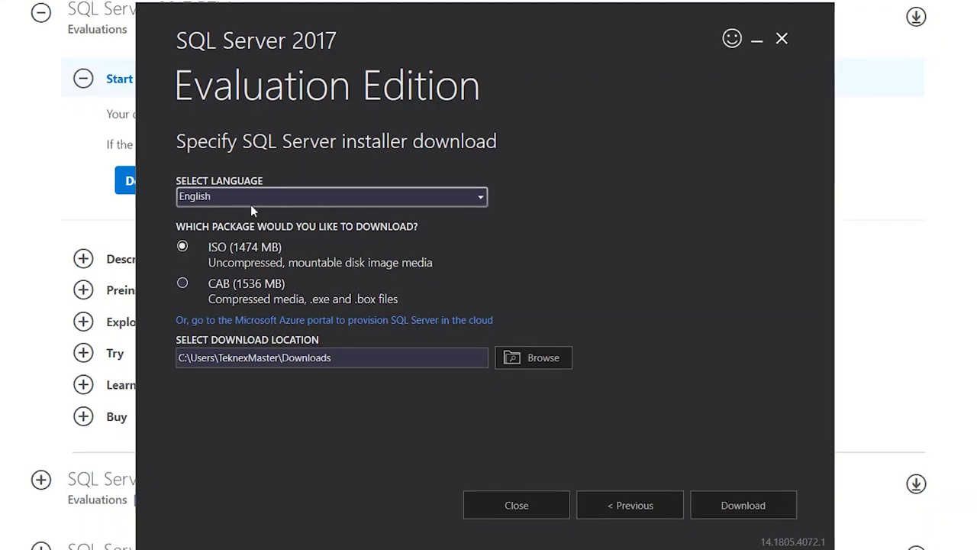
click(739, 505)
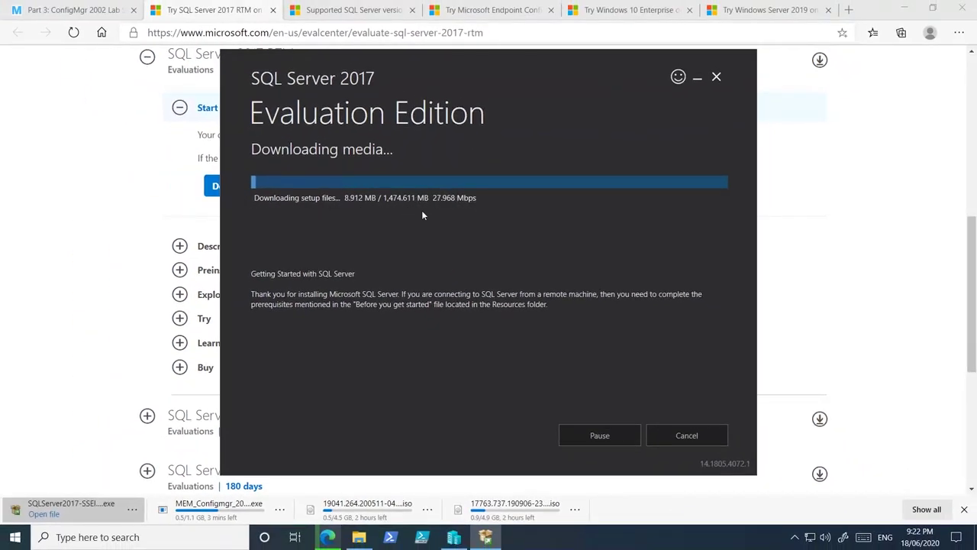
click(697, 77)
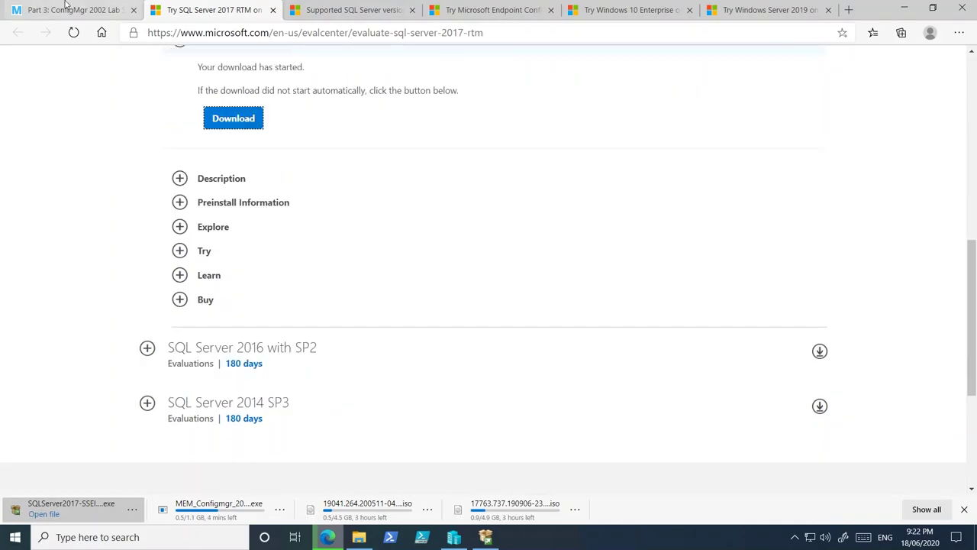
Step: Return to the blog article and download SQL Server 2017 Reporting Services through its link
click(66, 8)
drag(166, 195, 264, 195)
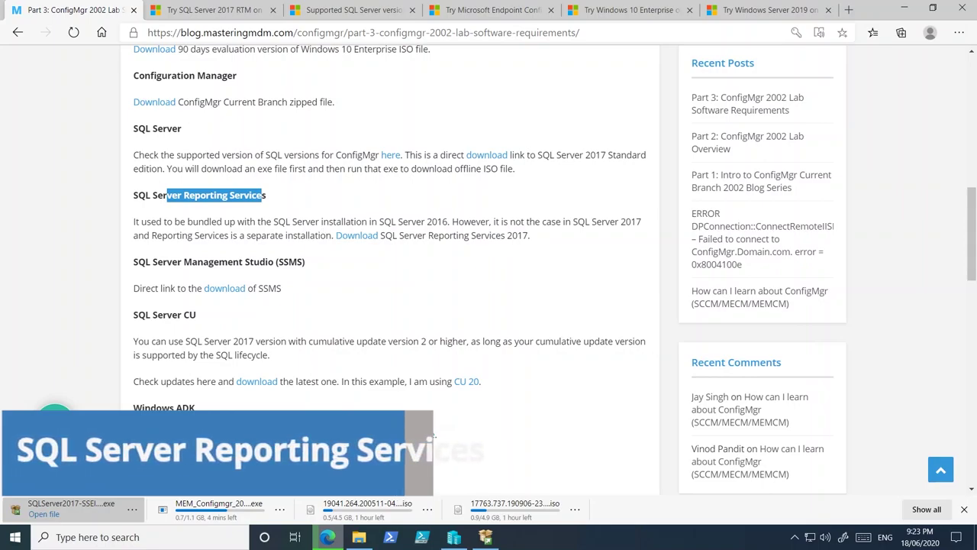
click(375, 240)
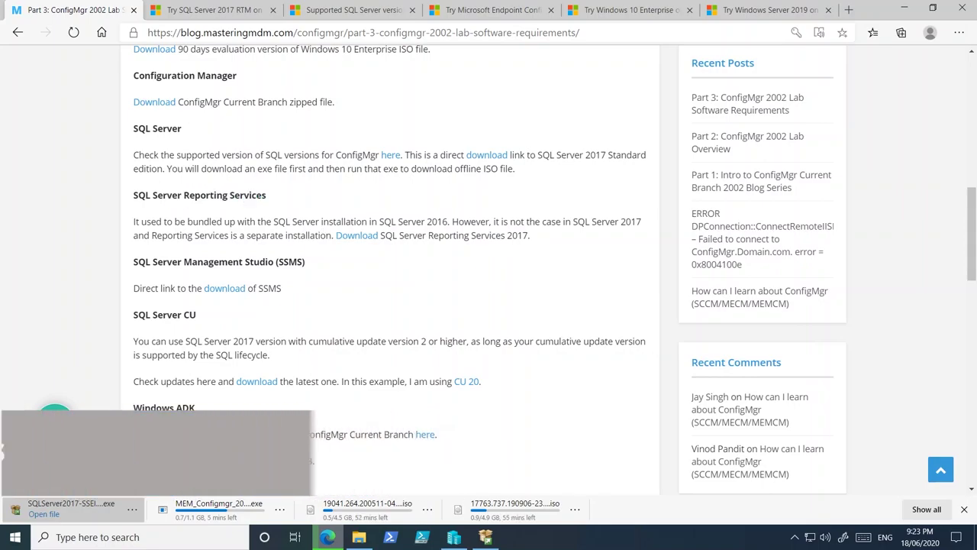
click(369, 239)
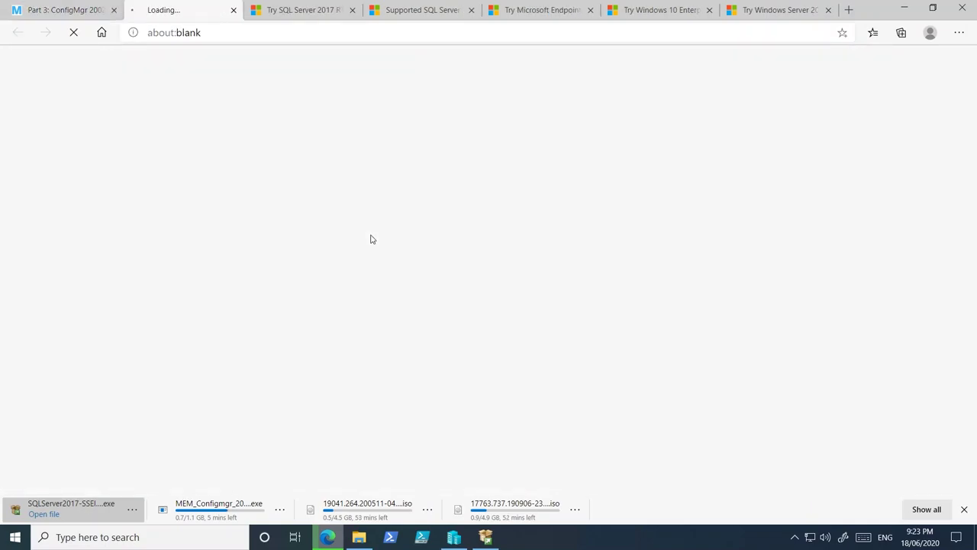
click(509, 353)
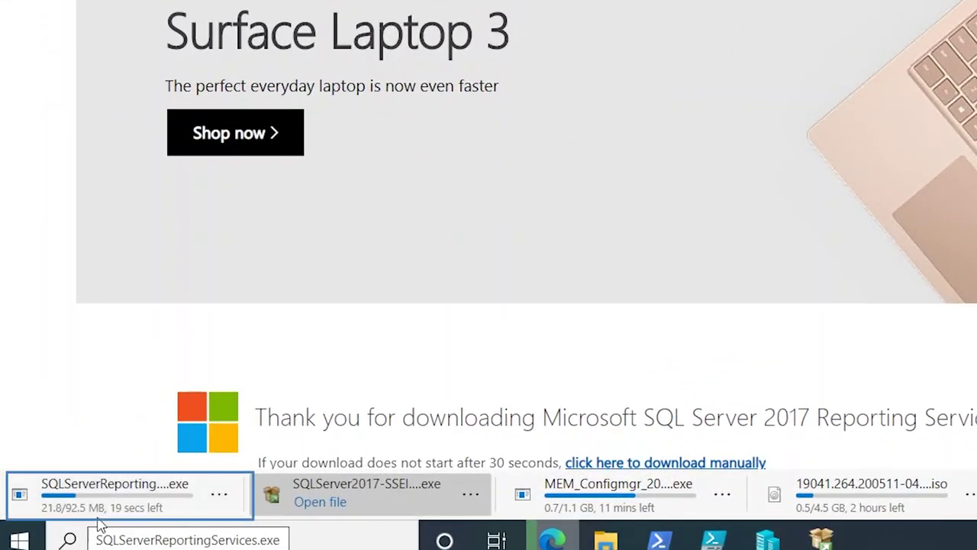
Step: Return to the blog article and download SQL Server Management Studio (SSMS) 18.5.1 from its linked documentation page
key(ctrl+w)
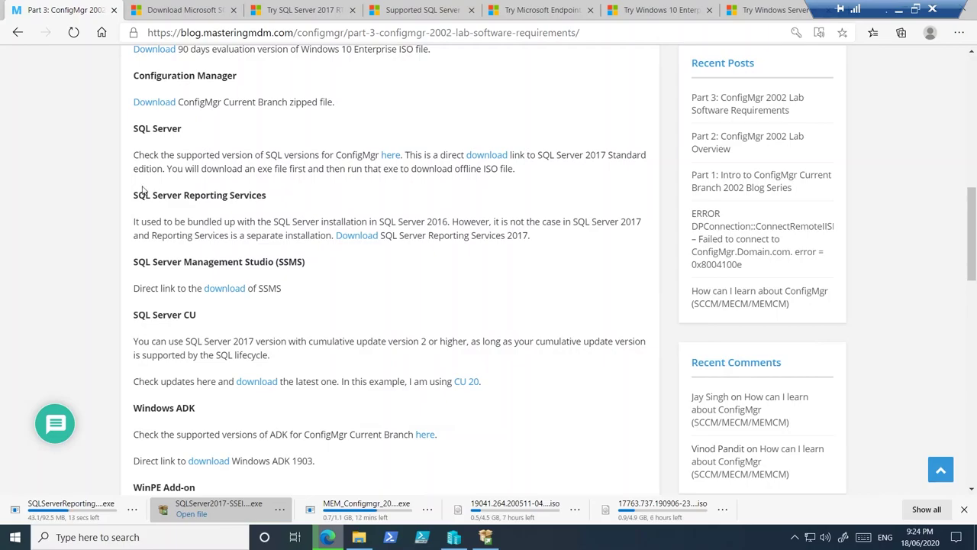
click(223, 288)
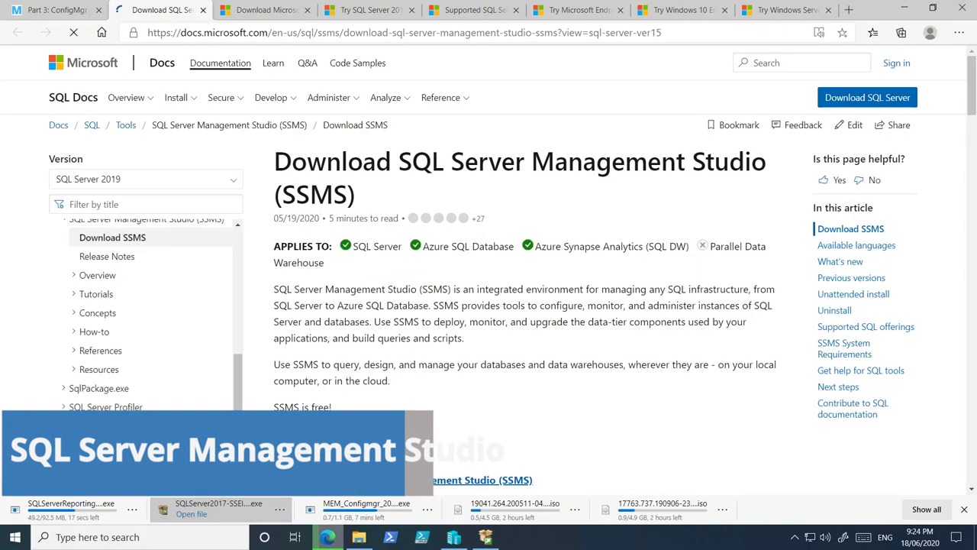
scroll(527, 306, down, 2)
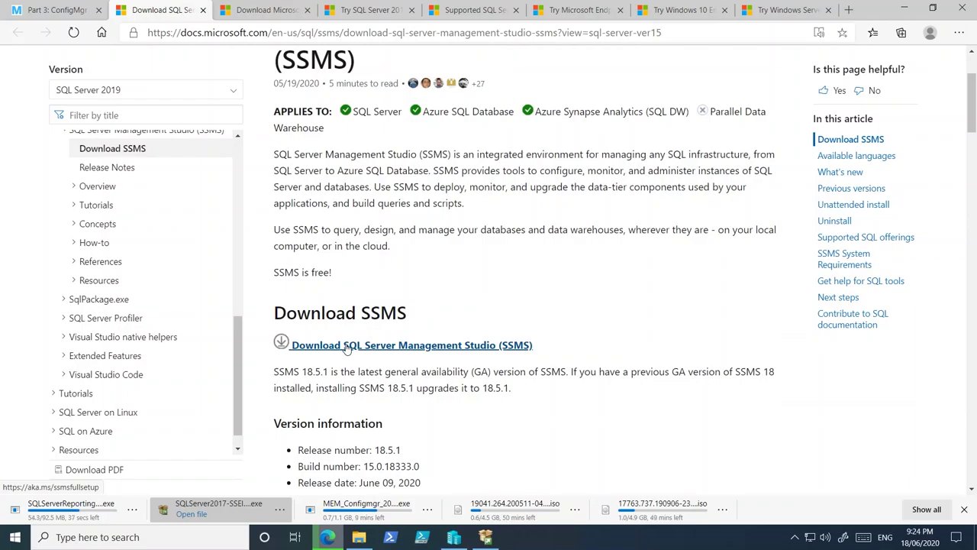
click(346, 345)
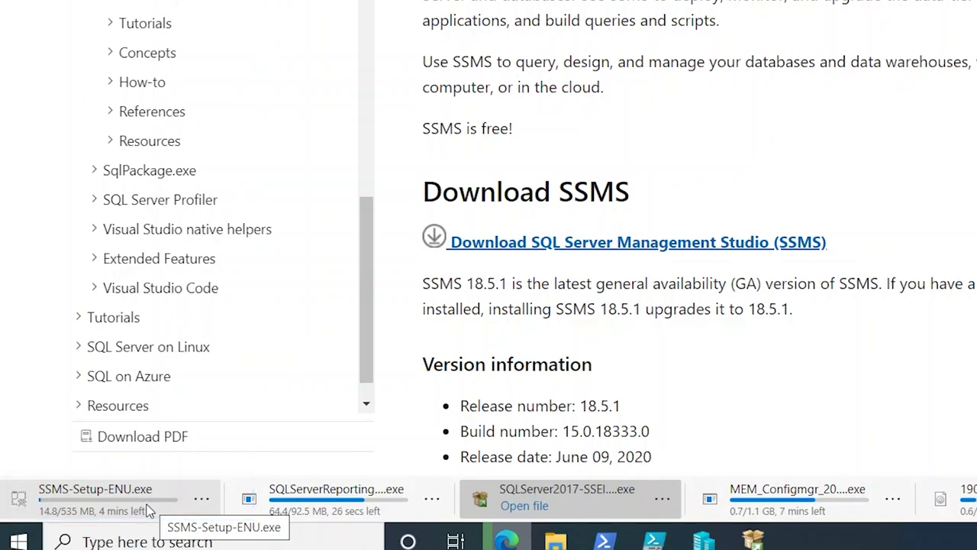
scroll(646, 174, up, 3)
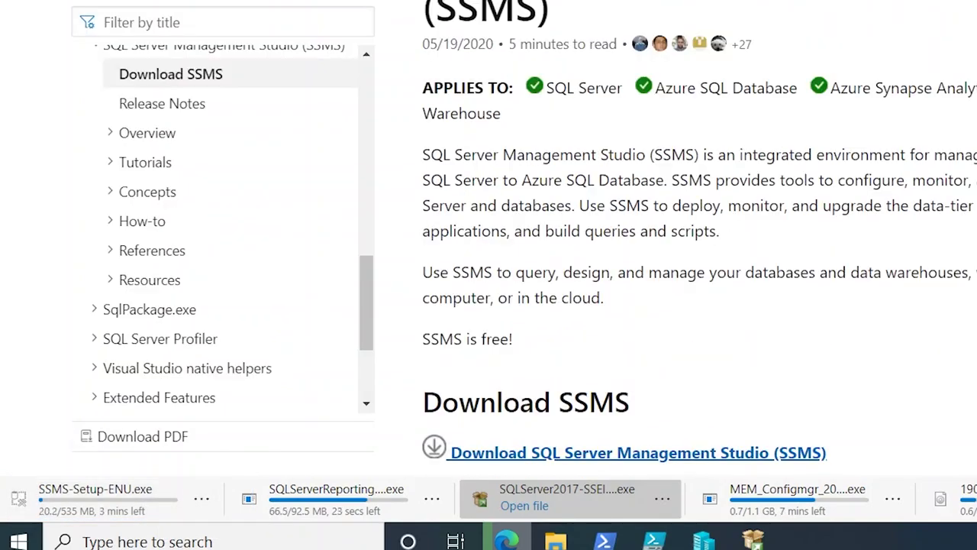
scroll(646, 230, down, 2)
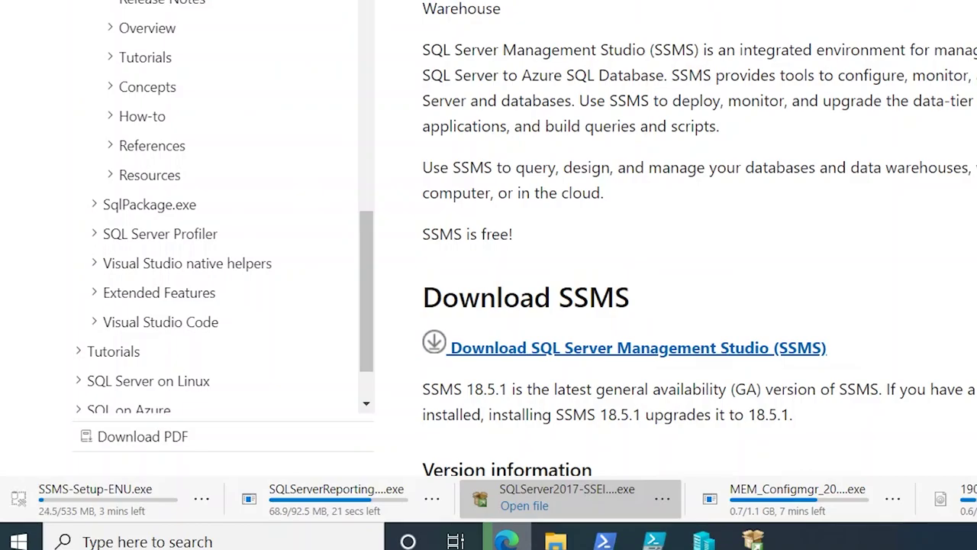
Step: Return to the blog article's SQL Server CU section and open the linked list of SQL Server 2017 updates
click(59, 9)
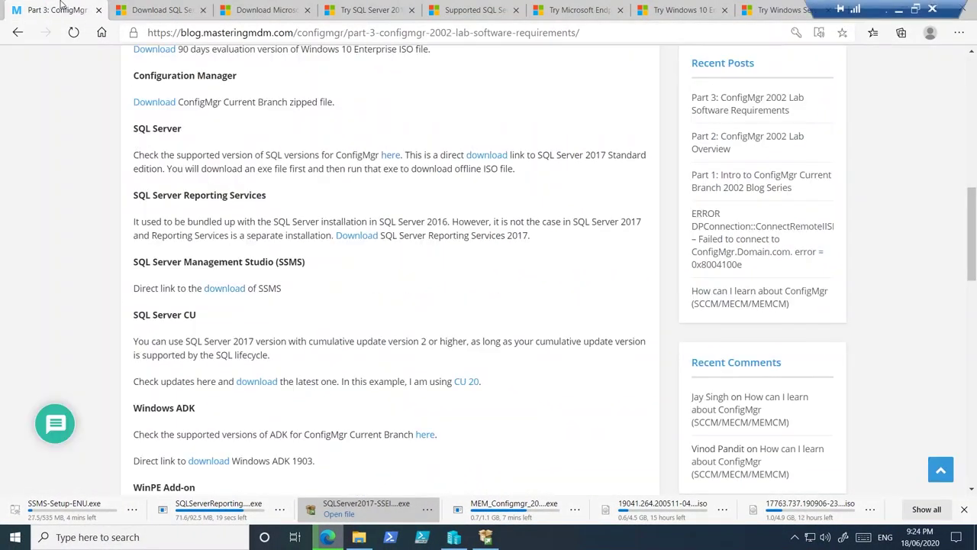
scroll(396, 267, down, 1)
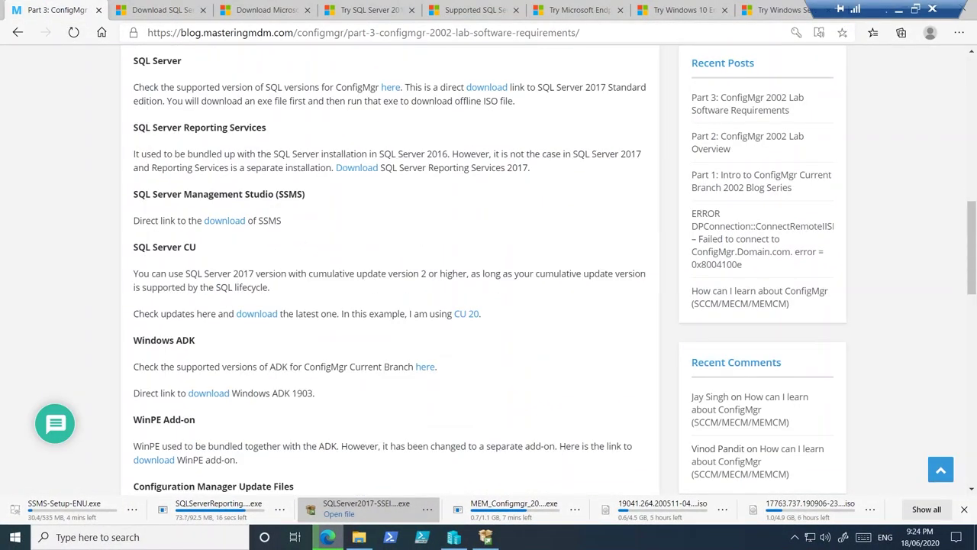
drag(152, 246, 279, 295)
click(280, 296)
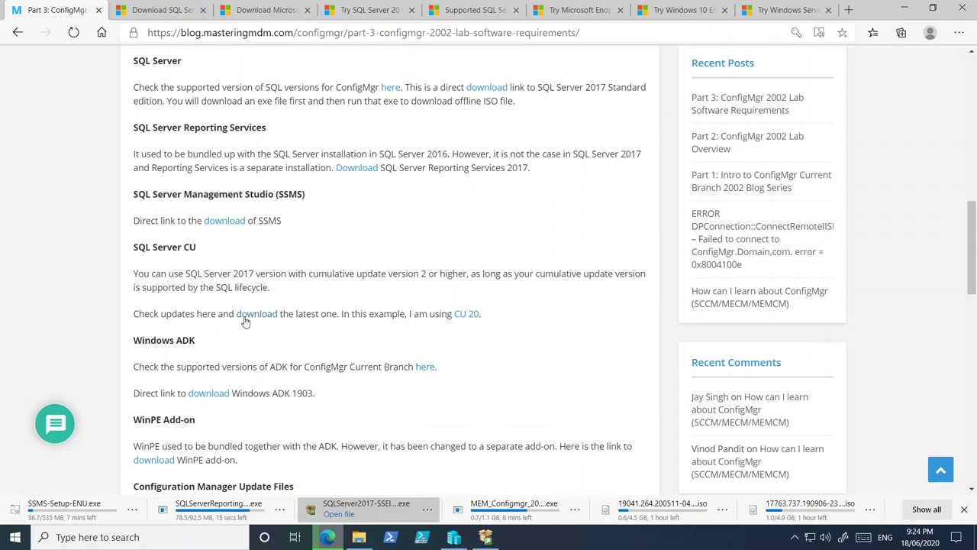
drag(177, 314, 212, 313)
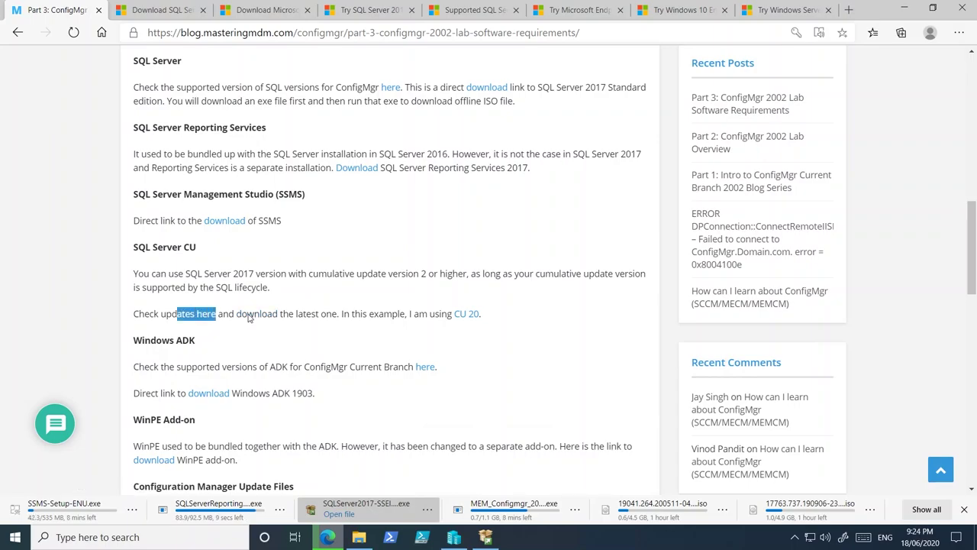
click(246, 315)
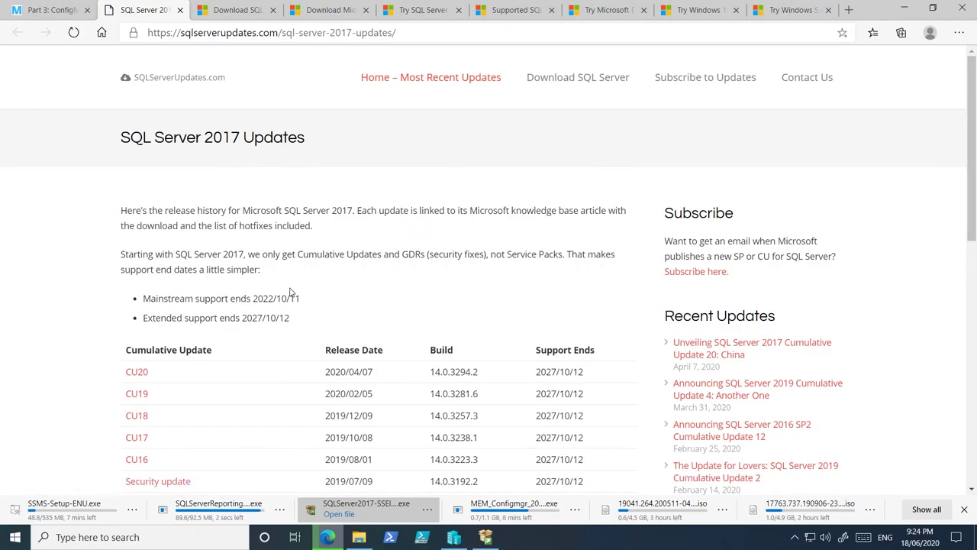
Step: Check the release date of CU20 in the SQL Server 2017 updates list and open its Microsoft support article
scroll(229, 306, down, 1)
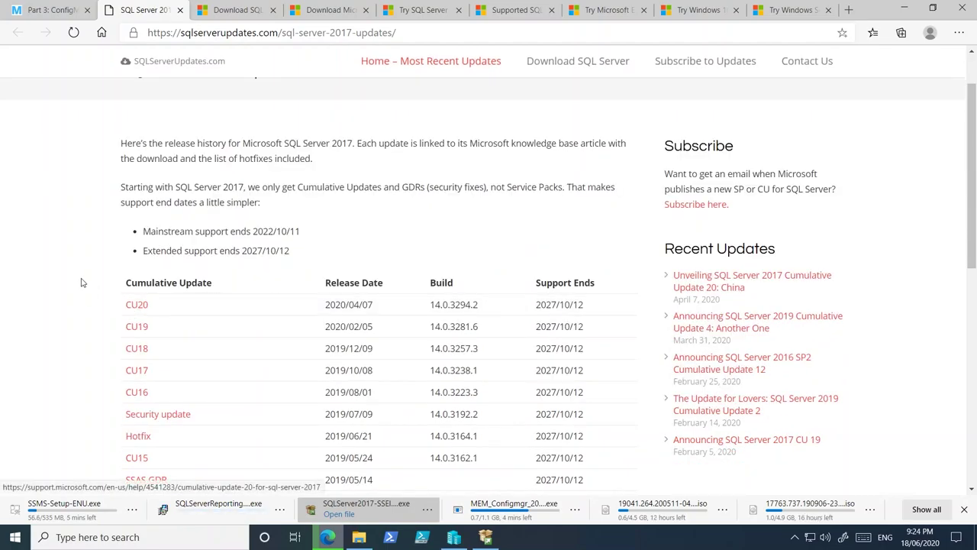
scroll(83, 282, down, 1)
drag(373, 237, 340, 238)
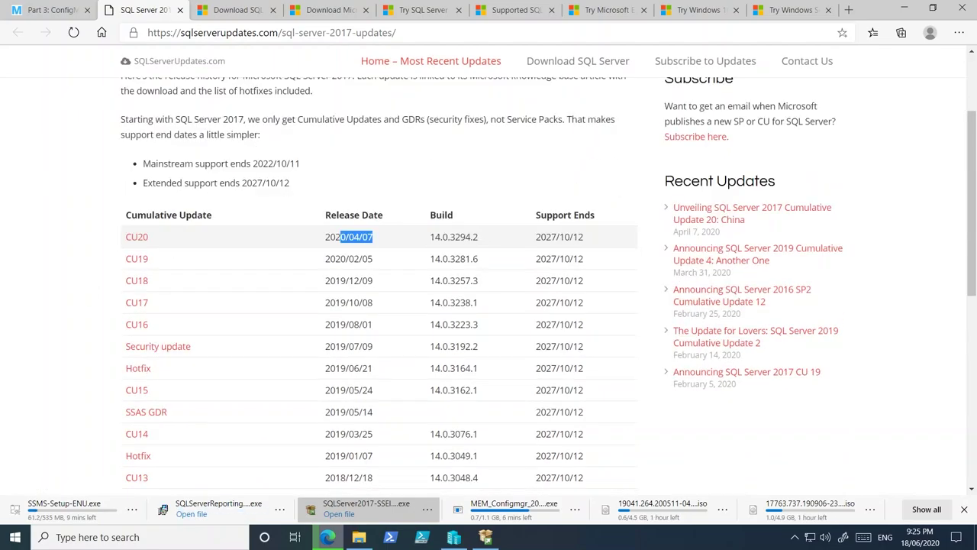
click(140, 242)
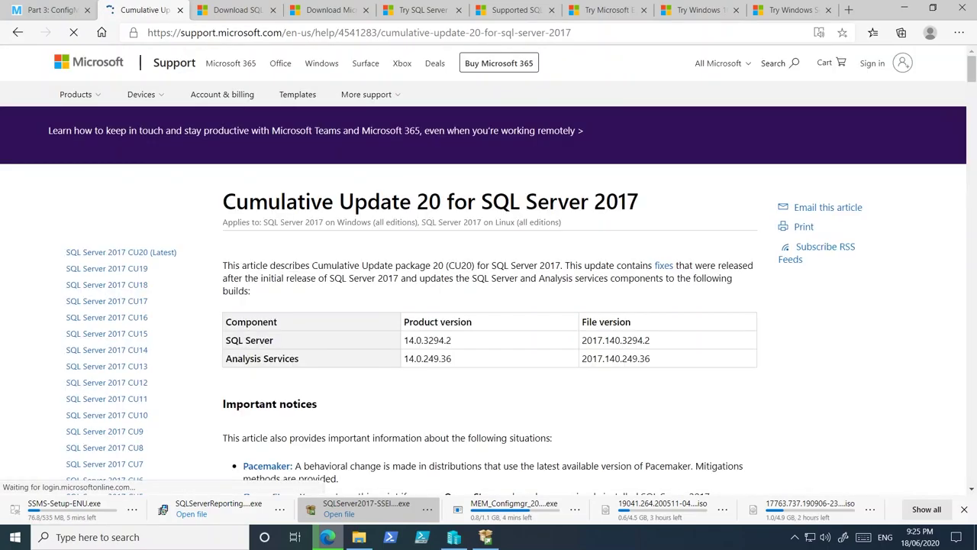
Step: Download the latest SQL Server 2017 cumulative update package for Windows in English from the CU20 support article
drag(311, 201, 412, 202)
scroll(488, 275, down, 1)
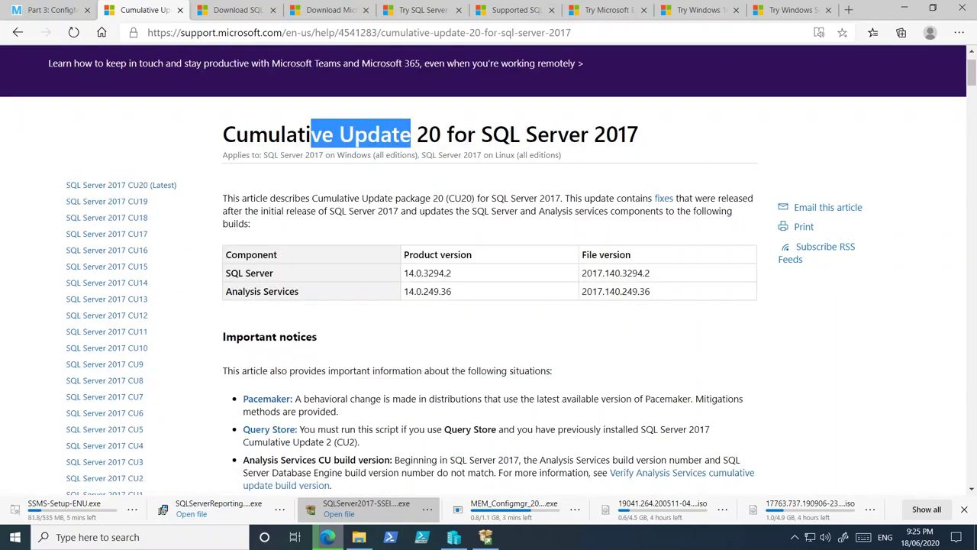
scroll(593, 151, down, 2)
scroll(593, 151, down, 8)
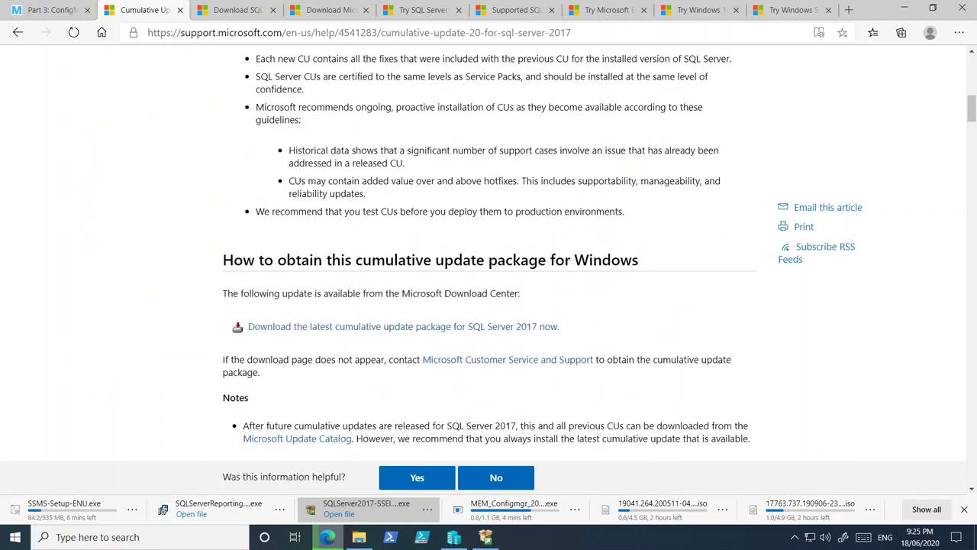
drag(295, 192, 445, 193)
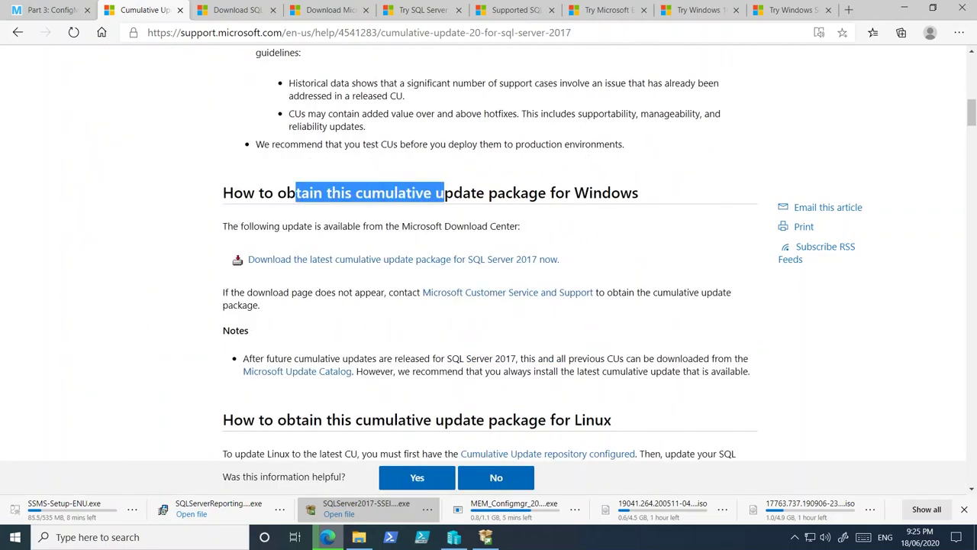
click(364, 260)
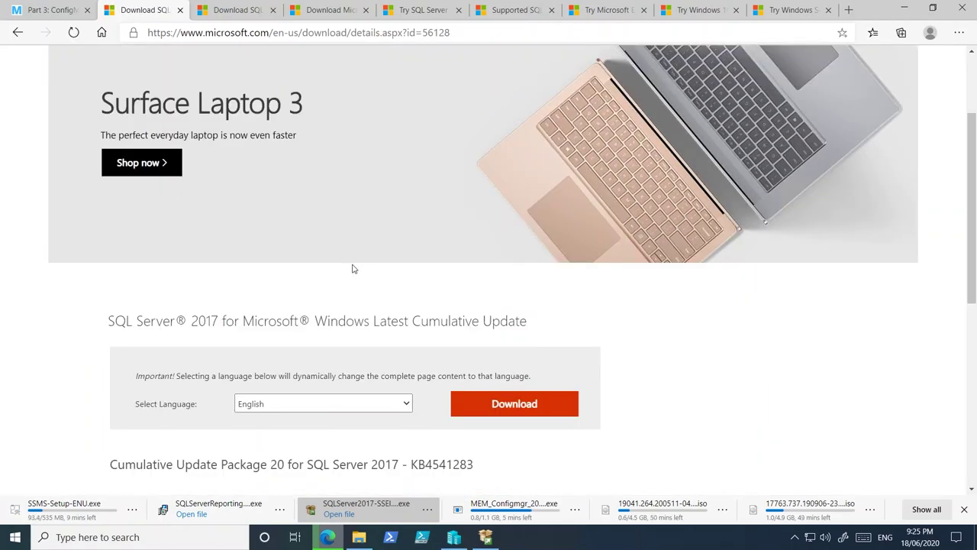
click(479, 401)
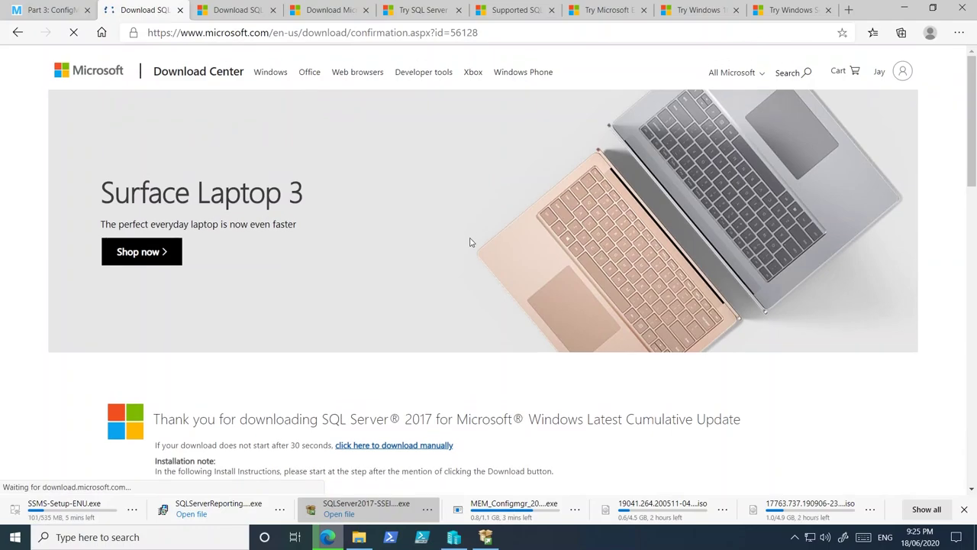
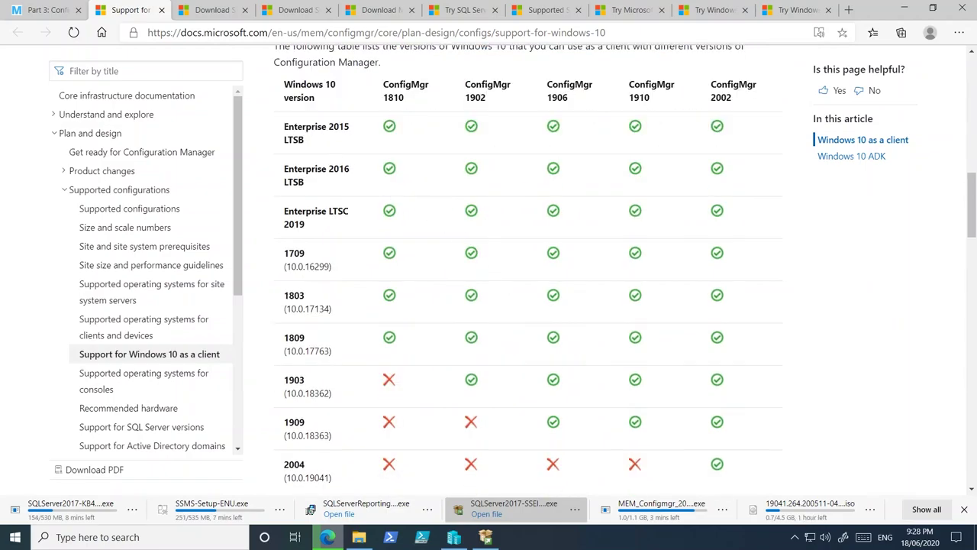
Step: Check the ConfigMgr 2002 column of the Windows 10 client support table, including the row for version 2004
drag(284, 86, 314, 98)
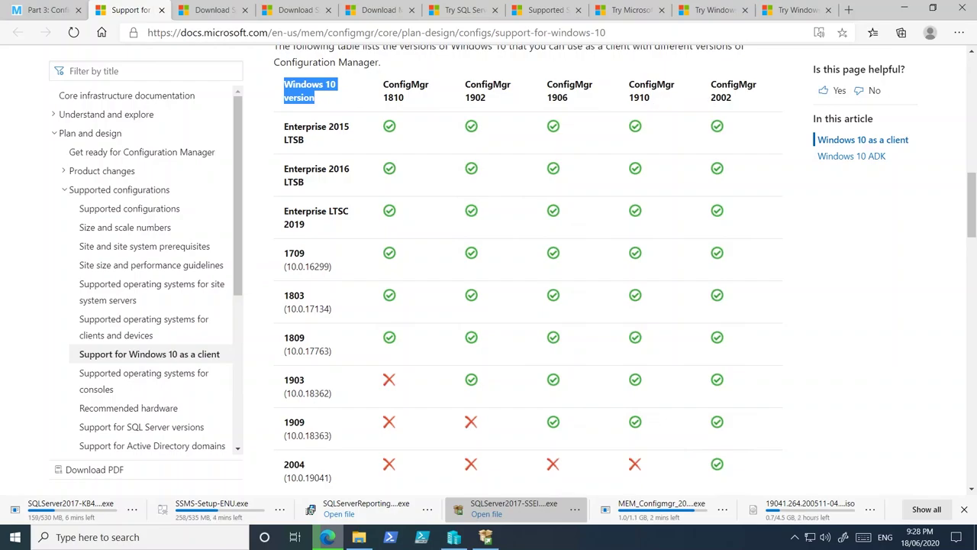
click(710, 100)
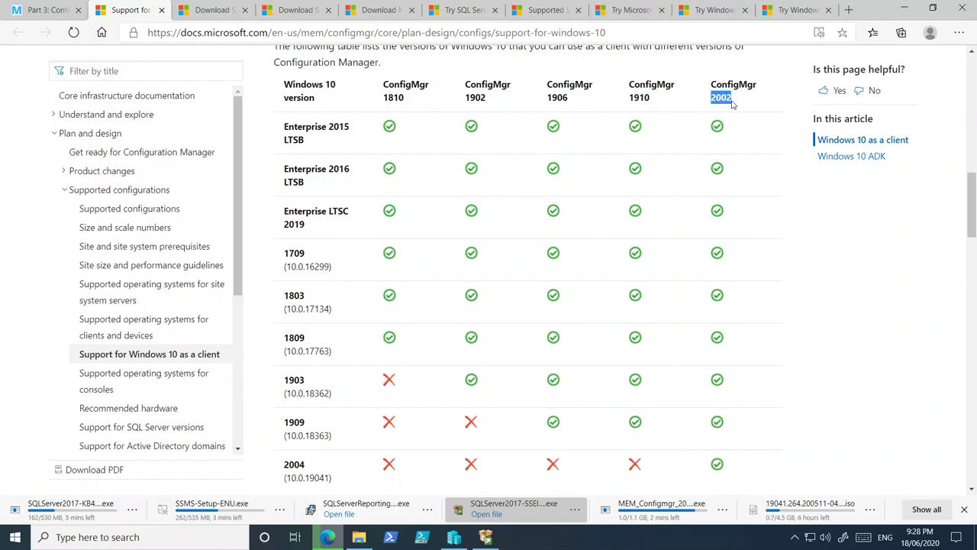
scroll(707, 158, down, 1)
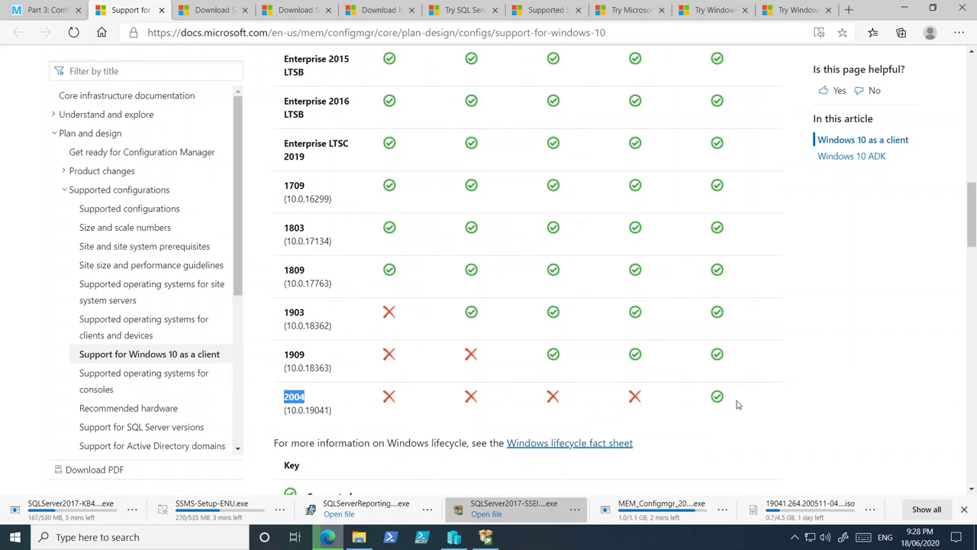
Step: Return to the blog article, open its Windows ADK download page and download the ADK installer for Windows 10, version 2004
click(40, 11)
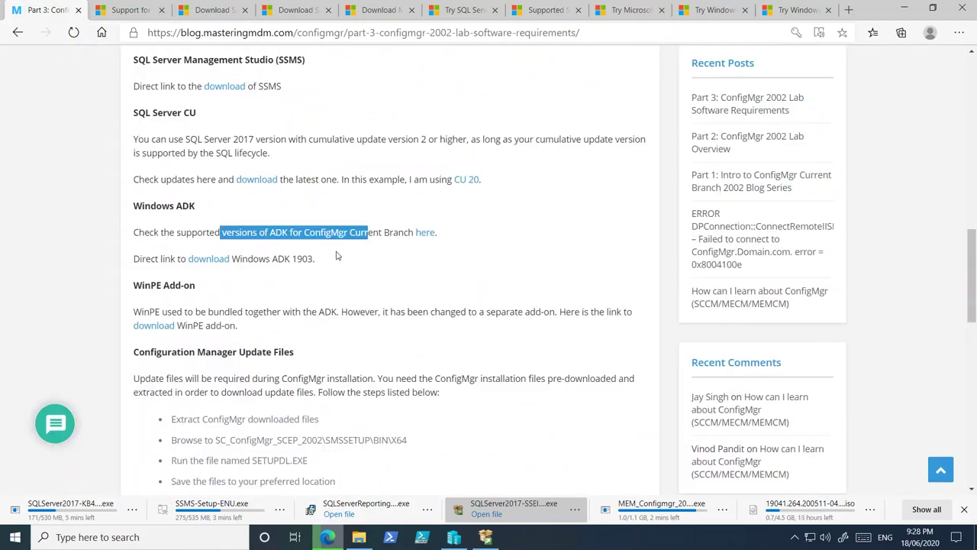
click(206, 260)
scroll(449, 258, down, 3)
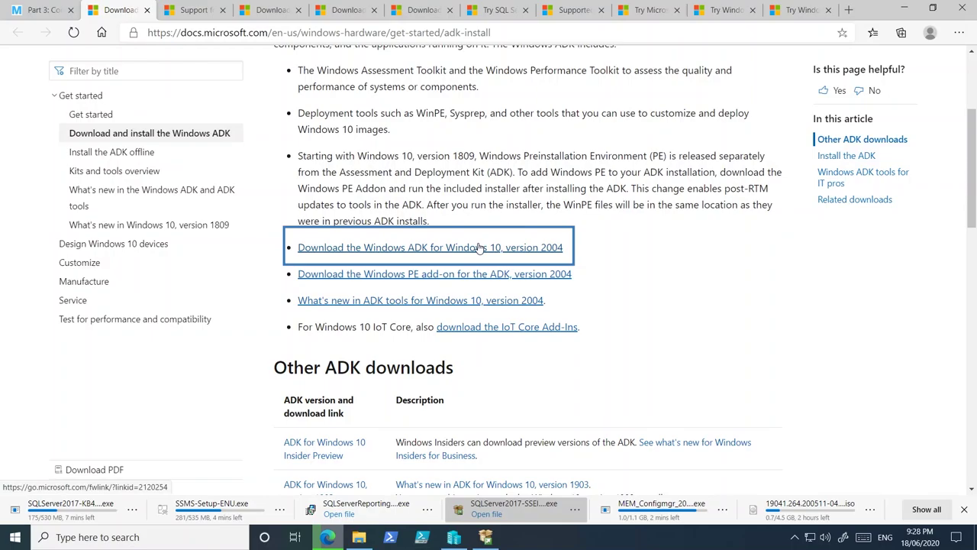
click(409, 251)
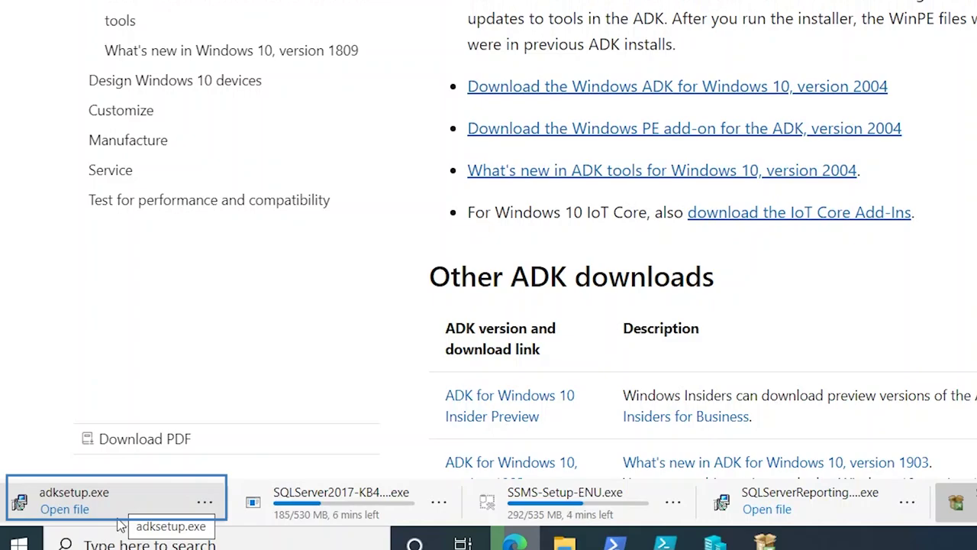
Step: Run adksetup.exe, choose to download the kit for installation on a separate computer, accept the license, start the download and minimize the window
click(80, 507)
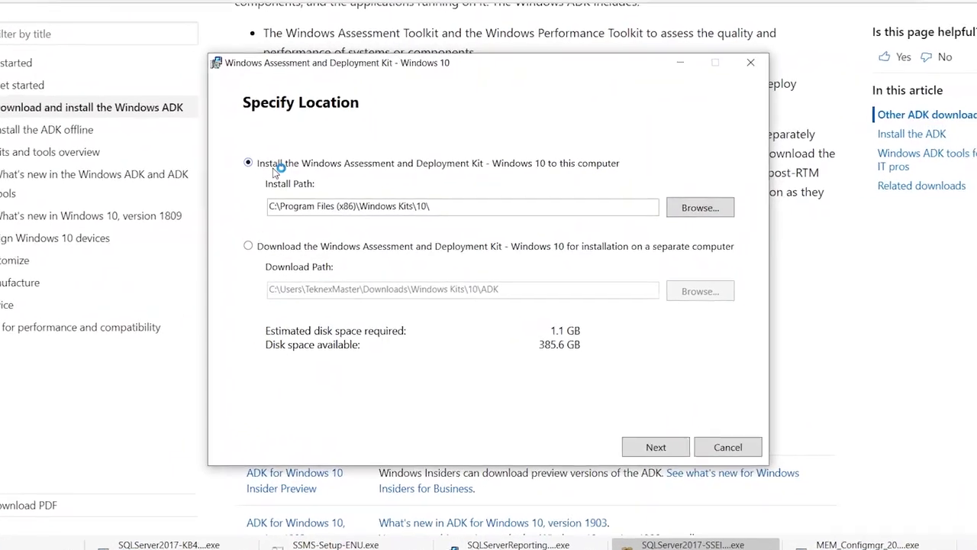
click(217, 242)
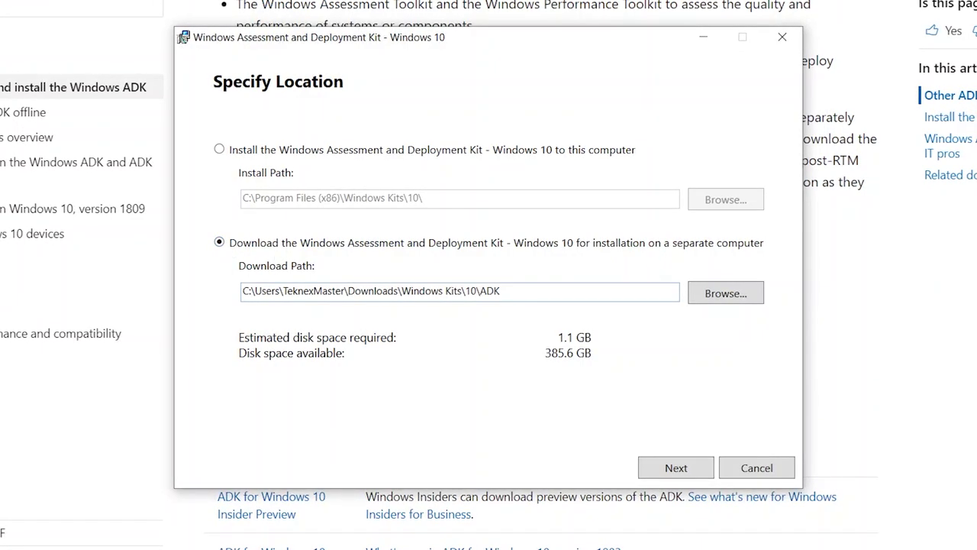
click(672, 466)
click(262, 286)
click(674, 465)
click(672, 463)
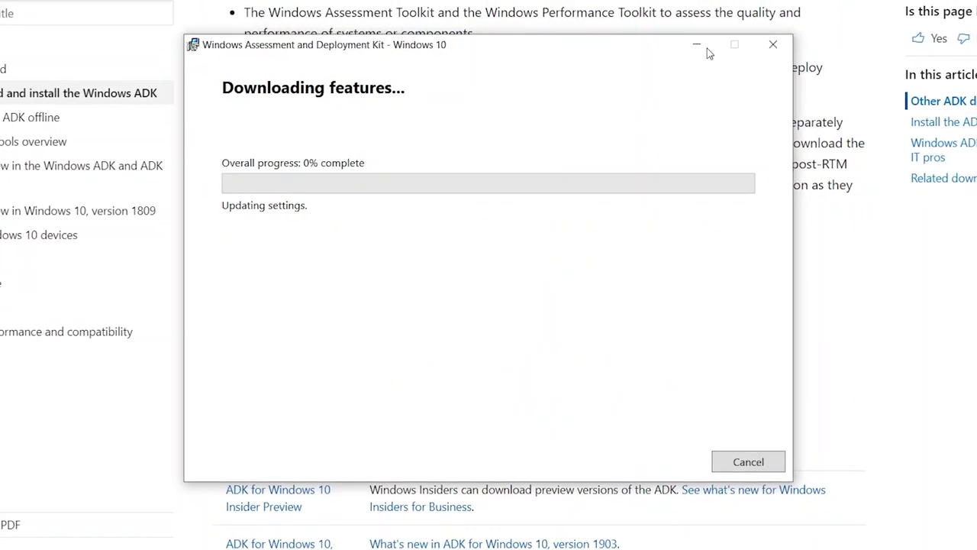
click(704, 47)
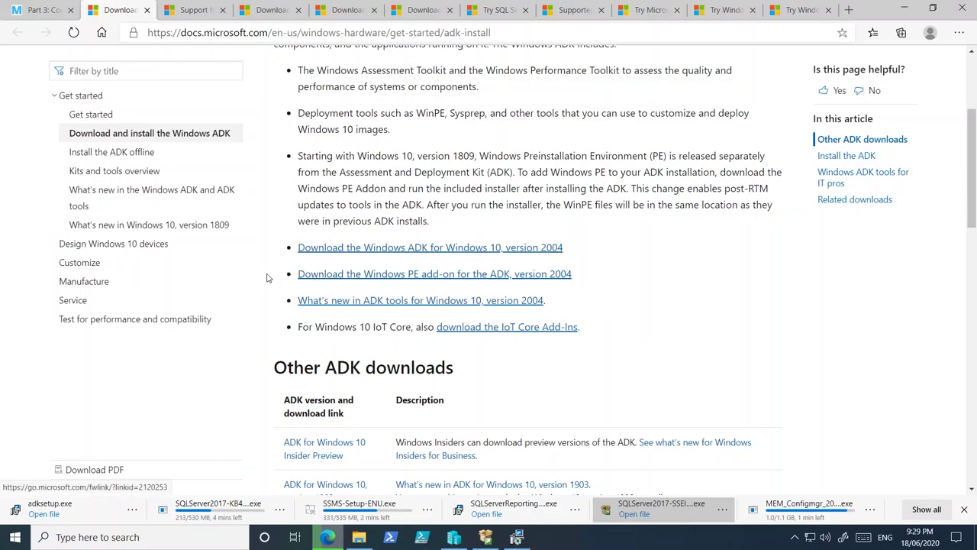
Step: Download the Windows PE add-on installer for the ADK, version 2004, and try to run it
click(440, 276)
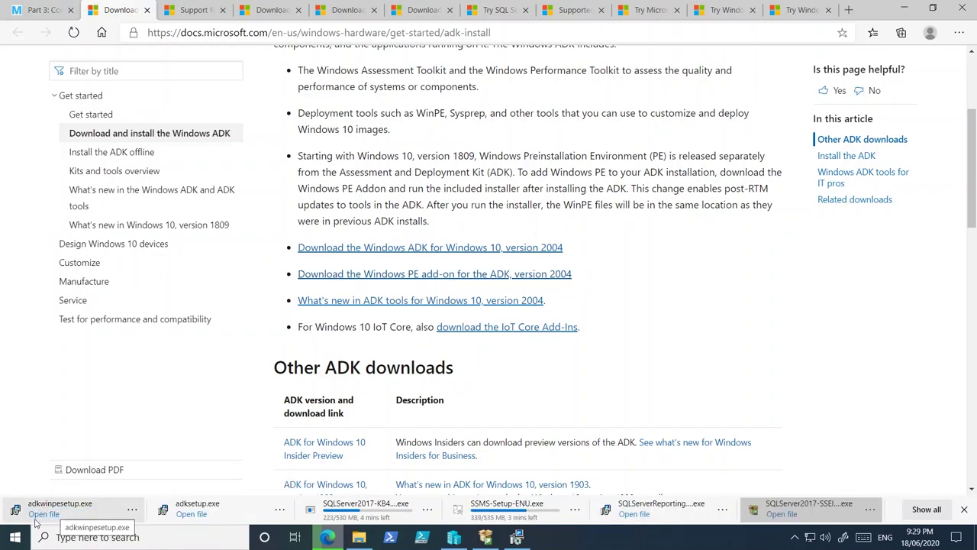
click(55, 516)
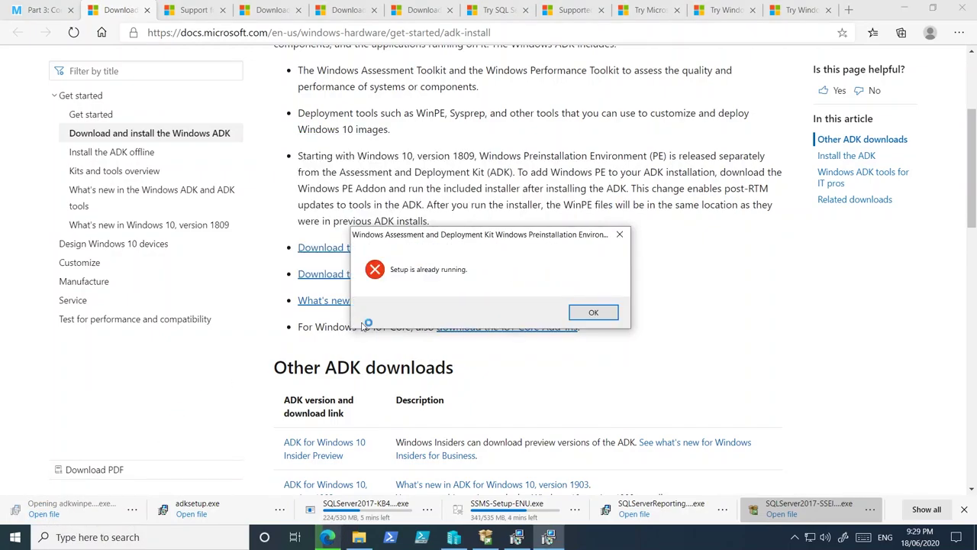
click(588, 313)
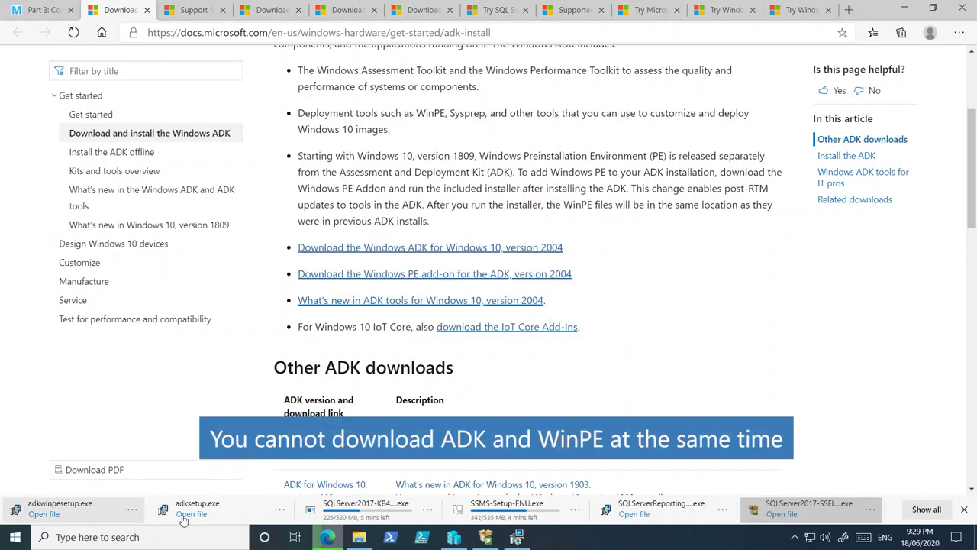
Step: Check the progress of the running ADK download
click(508, 539)
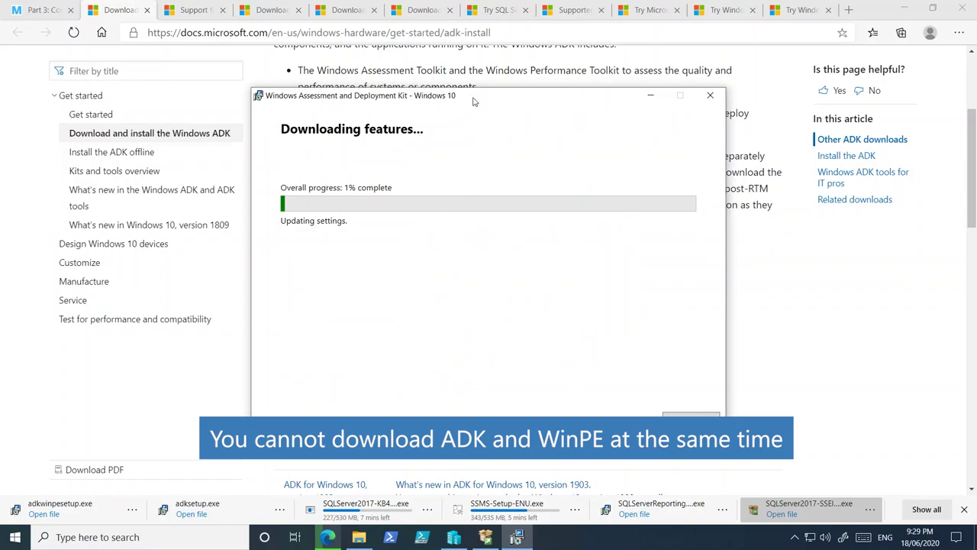
drag(474, 101, 489, 167)
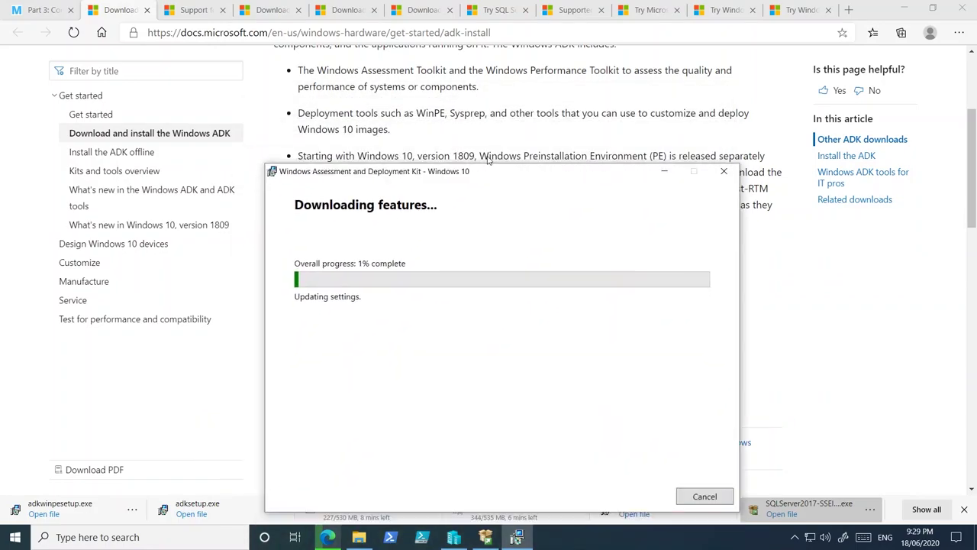
click(482, 131)
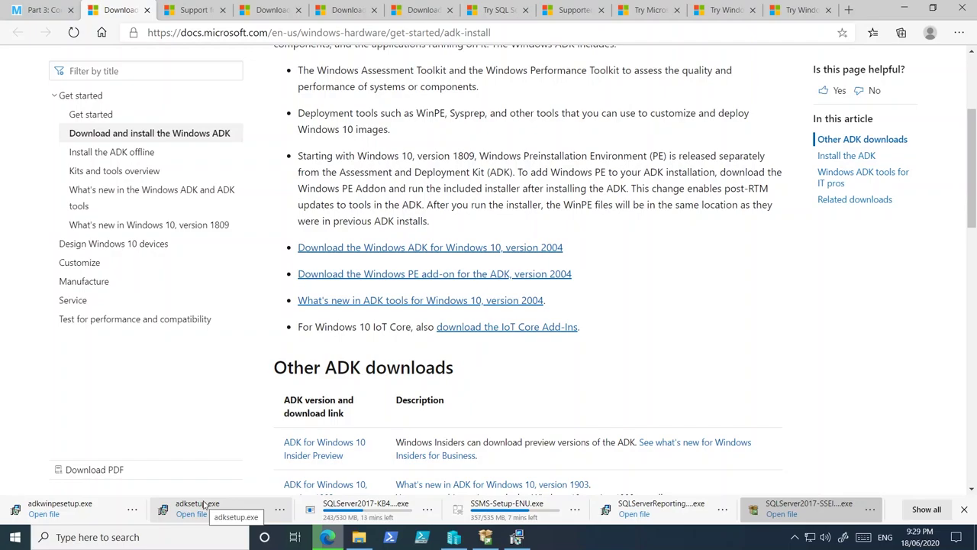
Step: Return to the blog article, run adkwinpesetup.exe and start downloading the WinPE add-ons for a separate computer, accepting the license
key(ctrl+shift+Tab)
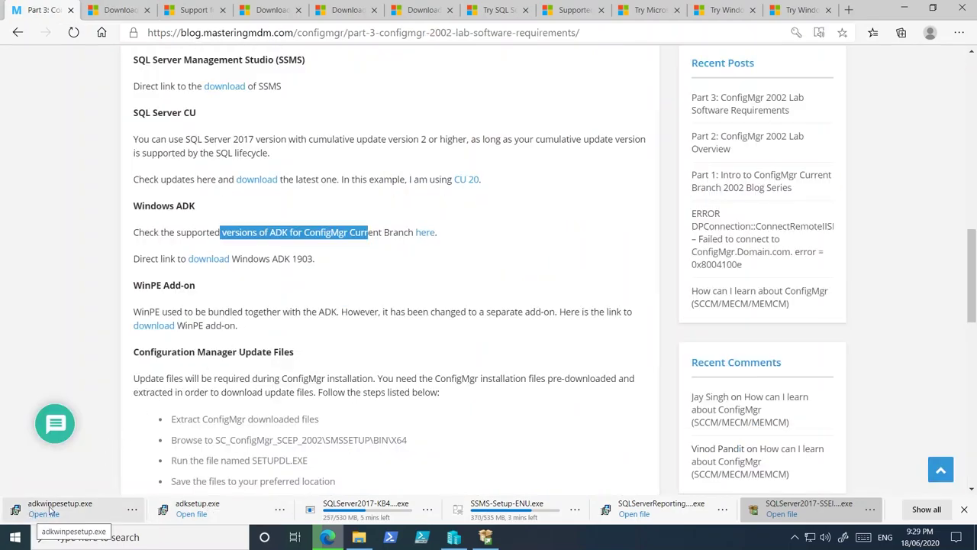
click(43, 514)
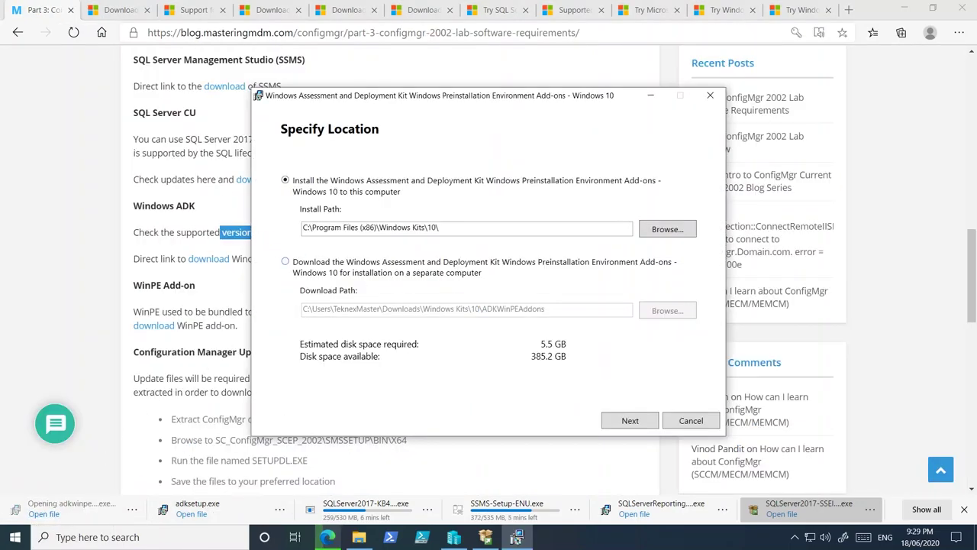
click(285, 263)
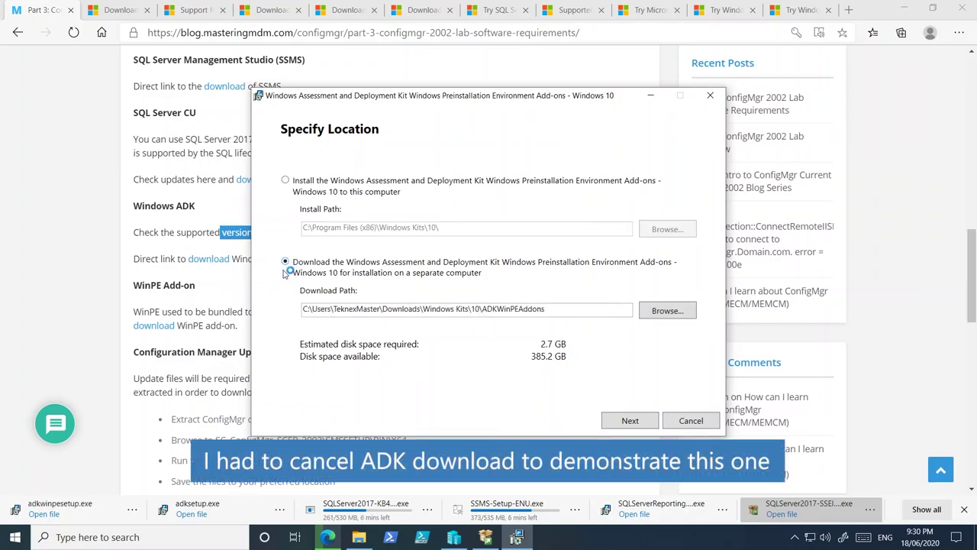
click(623, 422)
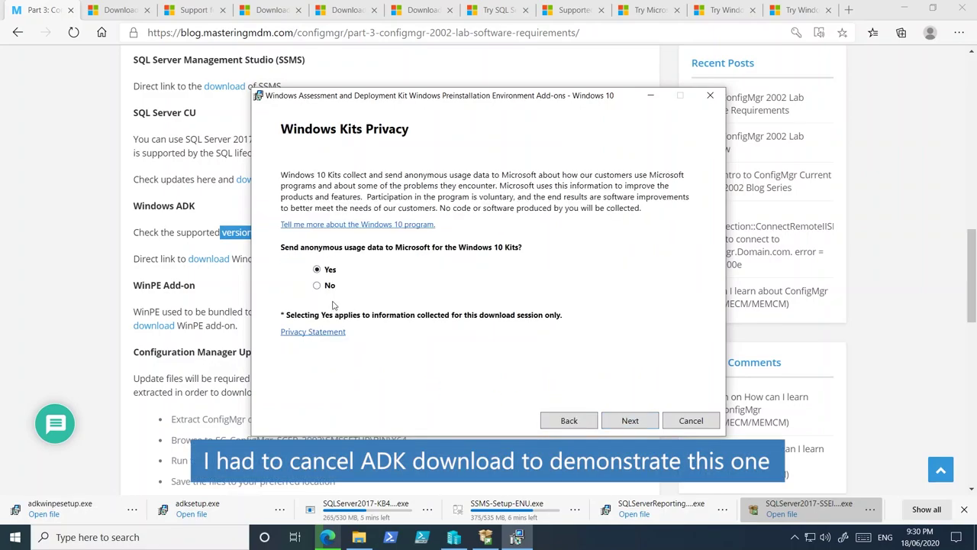
click(633, 419)
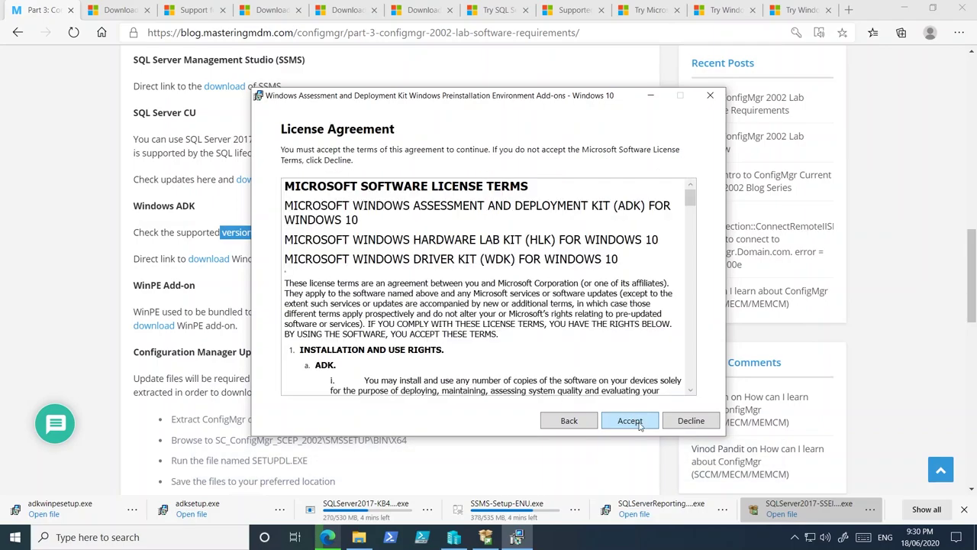
click(636, 422)
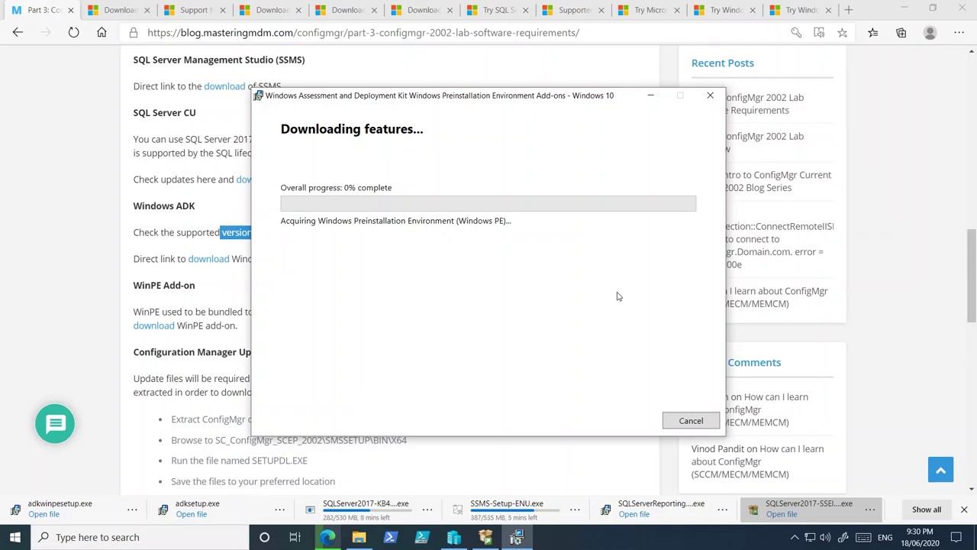
Step: Review the blog article's WinPE Add-on and Configuration Manager Update Files sections
scroll(169, 206, down, 1)
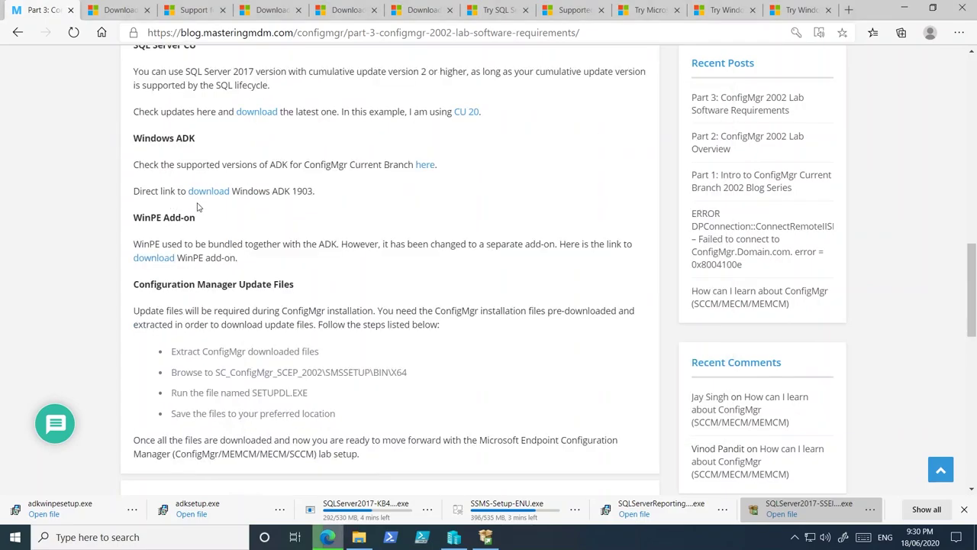
drag(197, 223, 163, 219)
scroll(278, 223, down, 1)
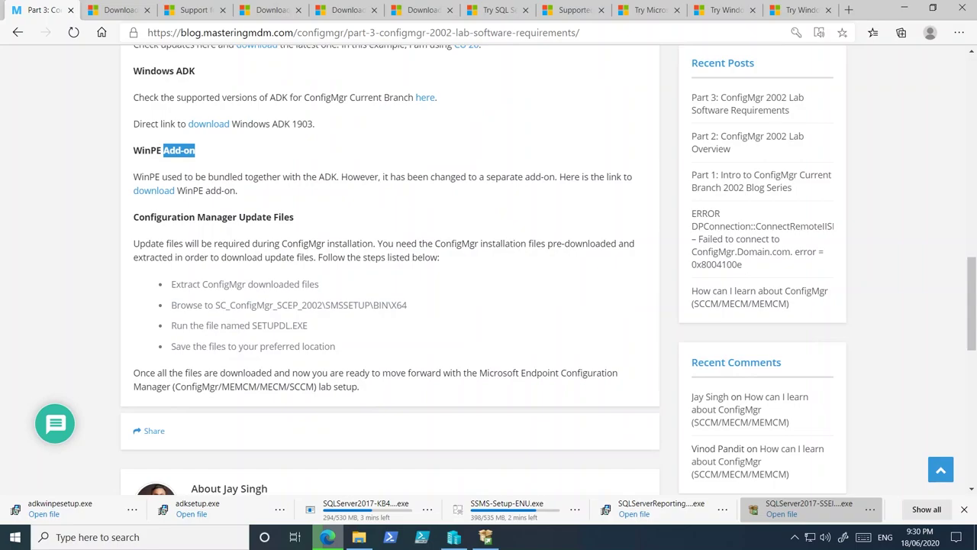
drag(133, 221, 296, 221)
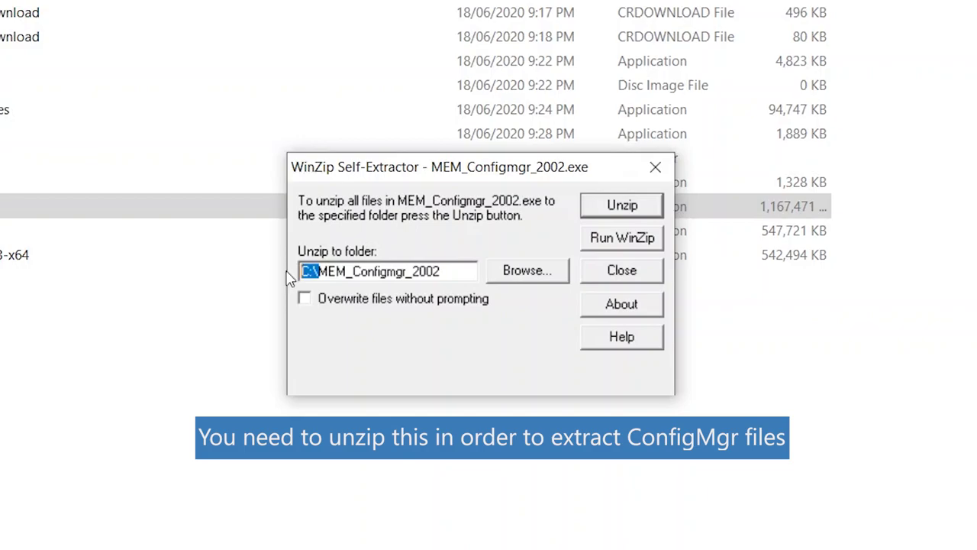
Step: Try choosing a folder under Downloads as the unzip destination for MEM_Configmgr_2002.exe, and close the self-extractor without unzipping
click(524, 270)
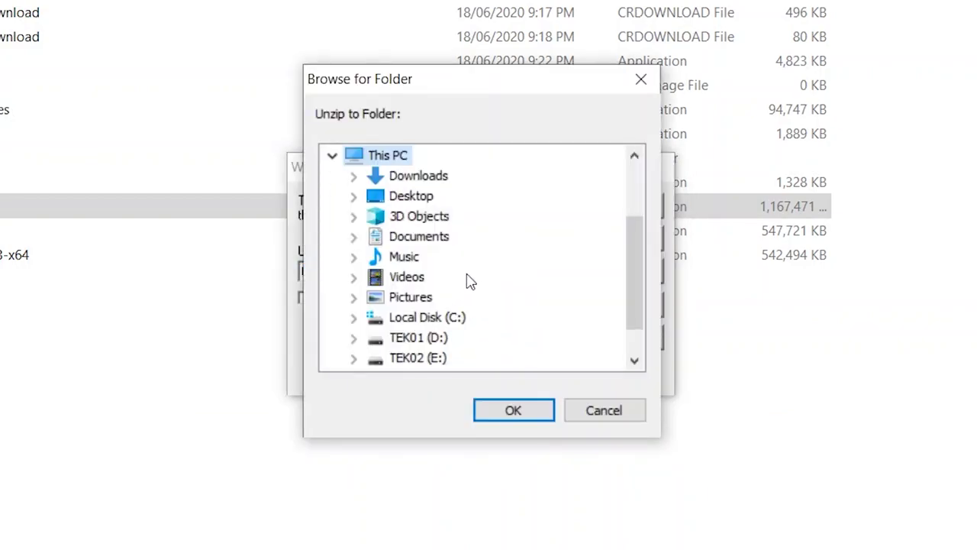
scroll(470, 281, down, 1)
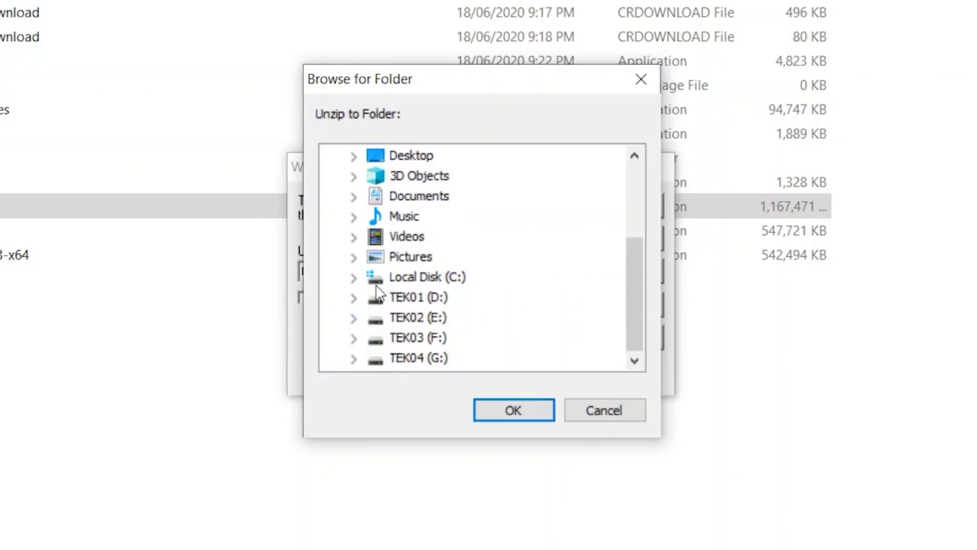
click(354, 277)
scroll(420, 263, up, 4)
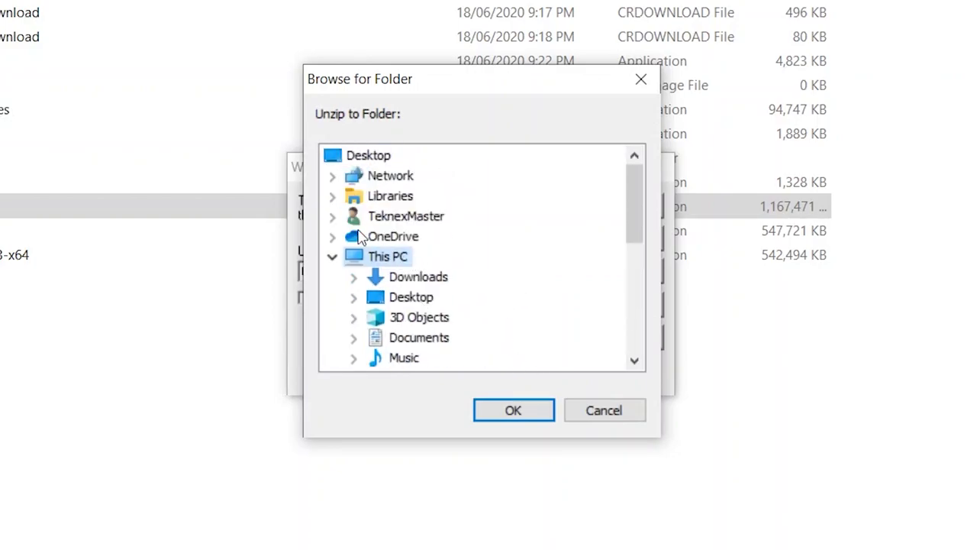
click(412, 277)
click(354, 278)
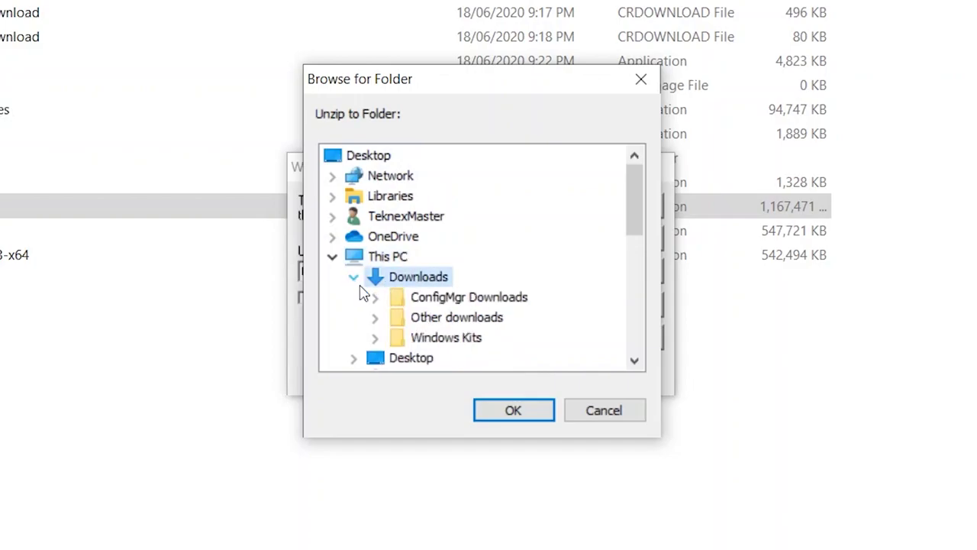
scroll(458, 229, down, 2)
click(456, 197)
click(512, 410)
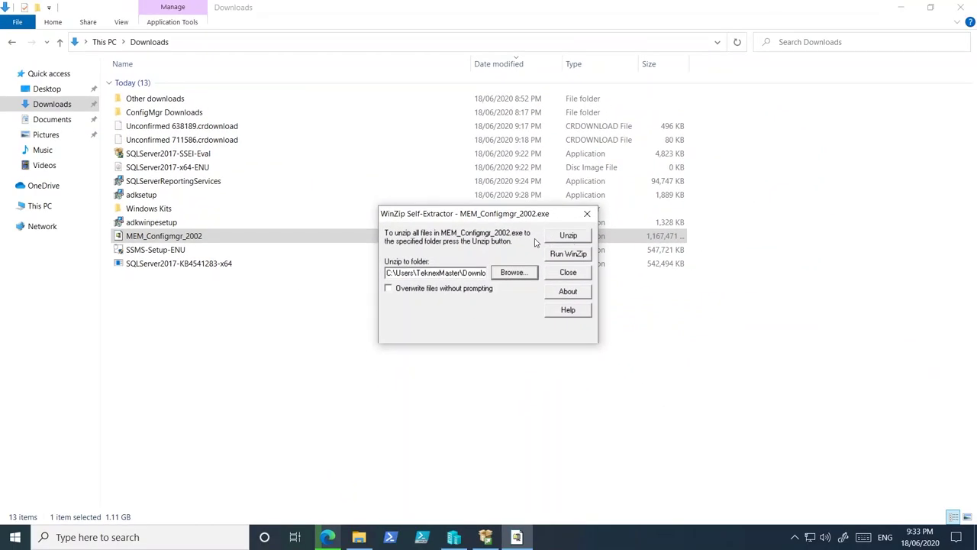
click(586, 216)
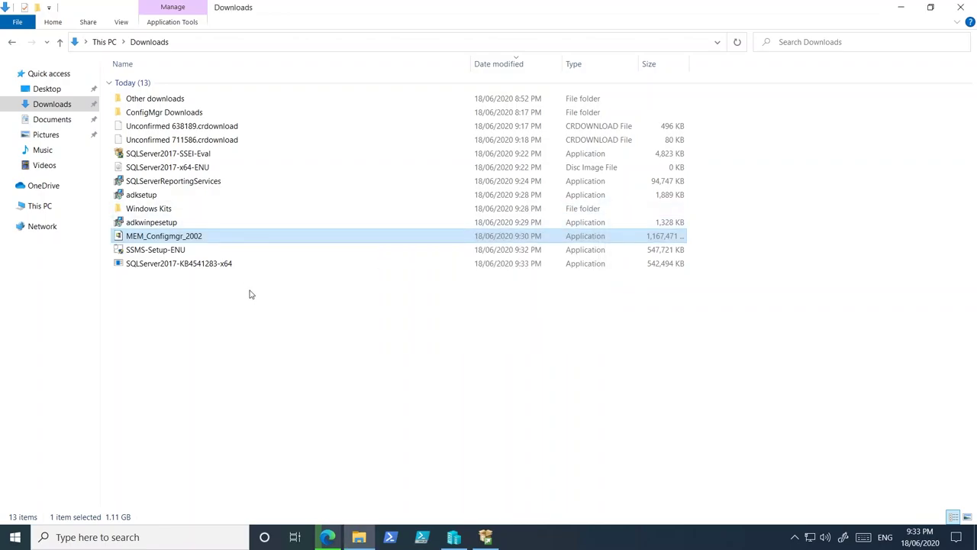
Step: Open the MECM folder inside ConfigMgr Downloads and examine the extracted ConfigMgr files
double_click(162, 113)
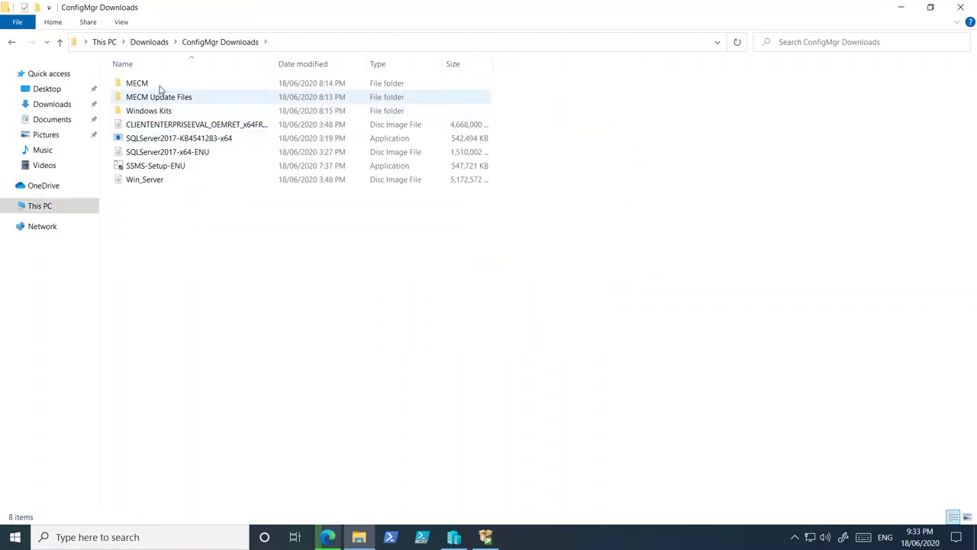
double_click(158, 89)
drag(216, 147, 165, 83)
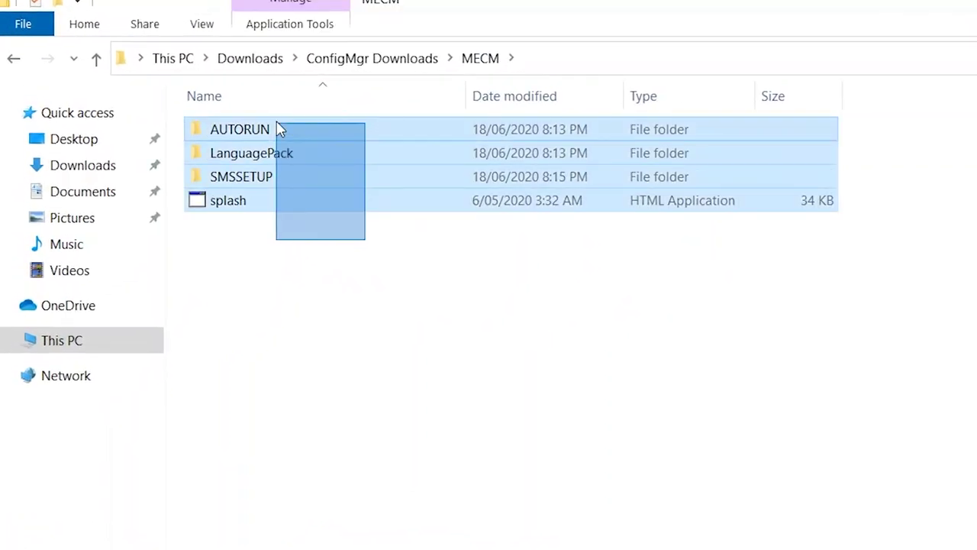
drag(278, 129, 281, 134)
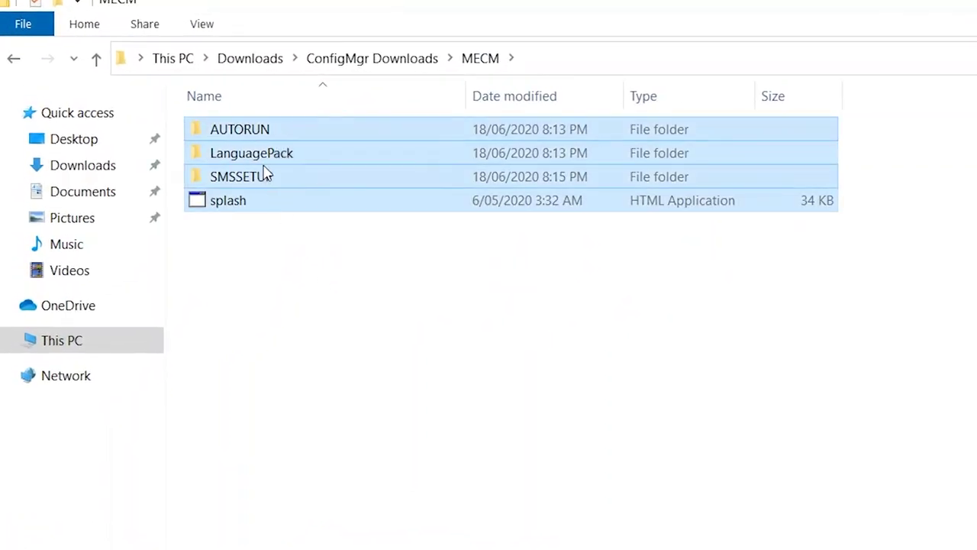
click(248, 133)
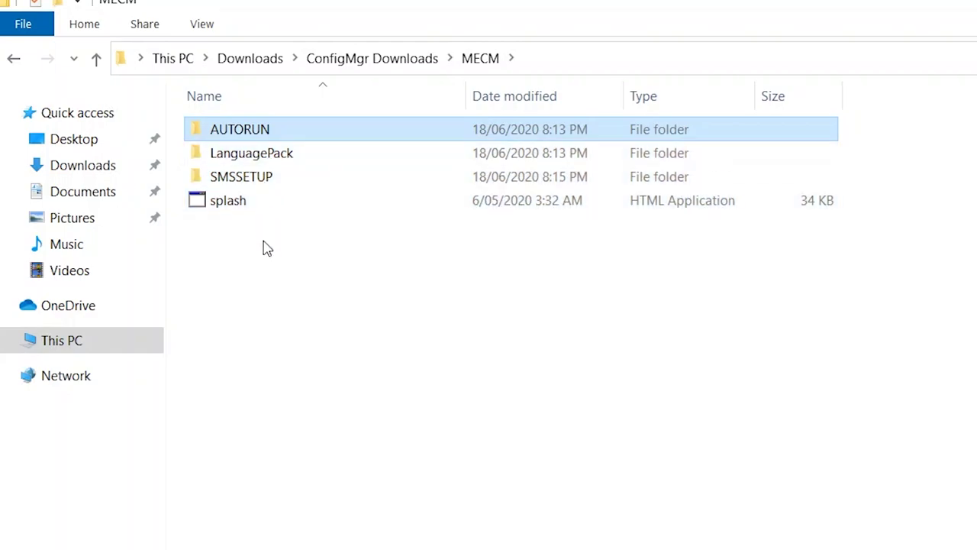
Step: Open the SMSSETUP\BIN\X64 folder inside the extracted MECM folder
click(286, 187)
double_click(287, 187)
double_click(279, 160)
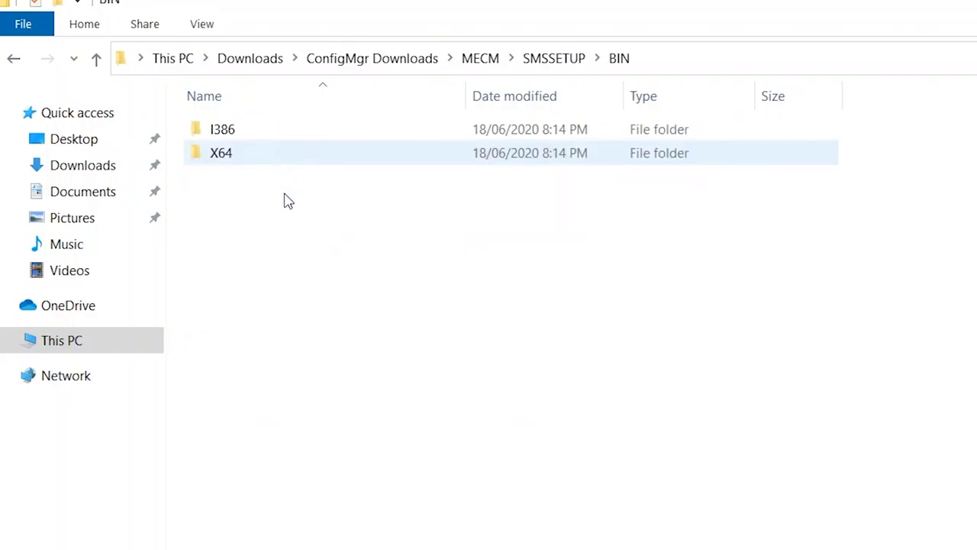
double_click(211, 133)
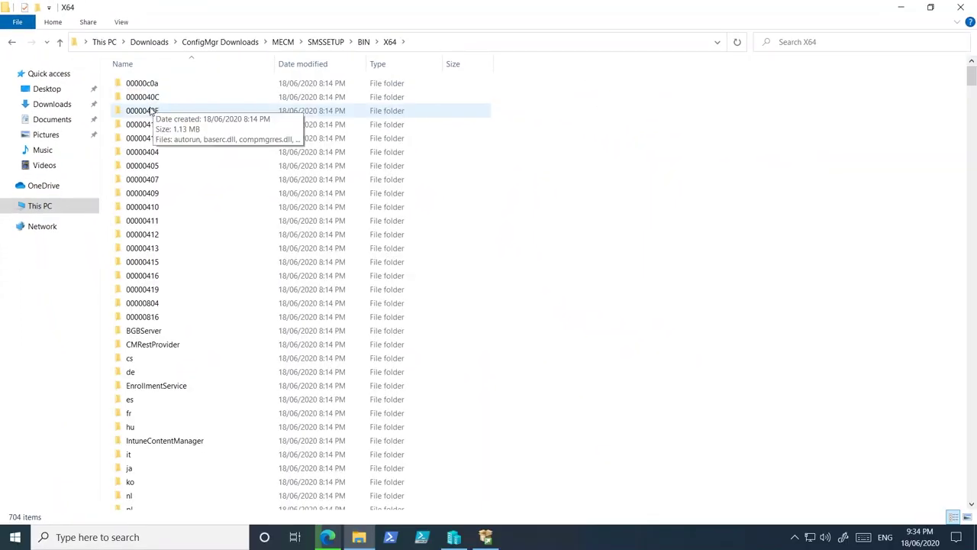
Step: Check the blog article's update-file instructions, and run setupdl from the X64 folder, allowing it to make changes to the device
click(327, 537)
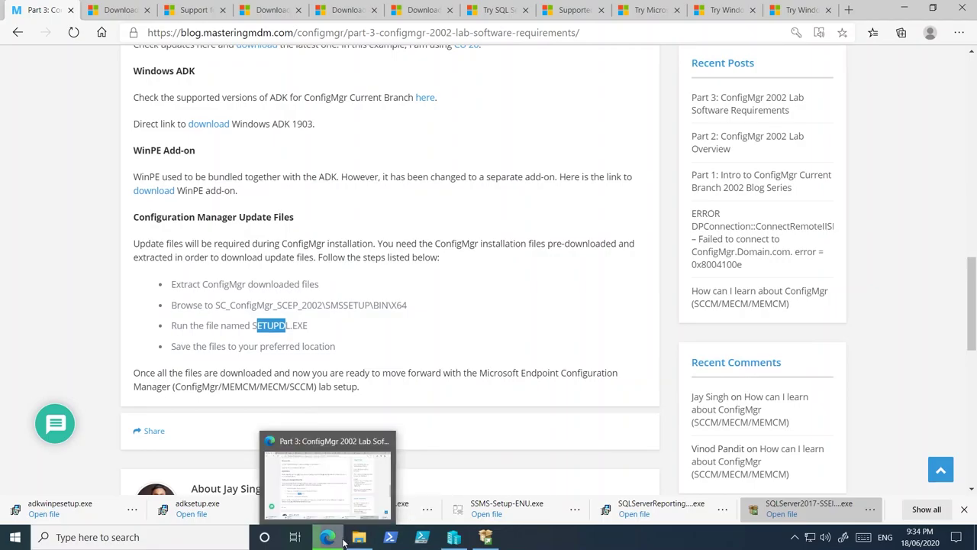
mouse_move(358, 542)
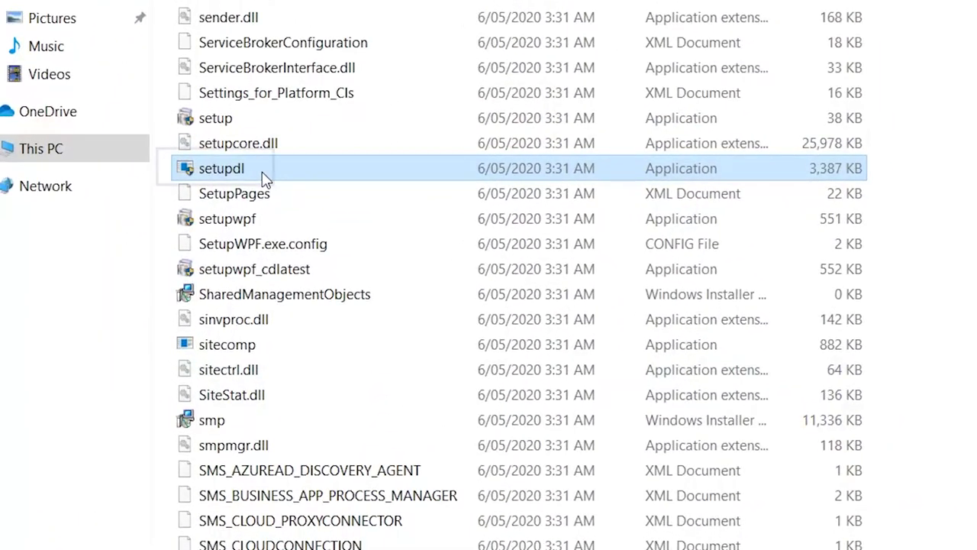
mouse_move(156, 218)
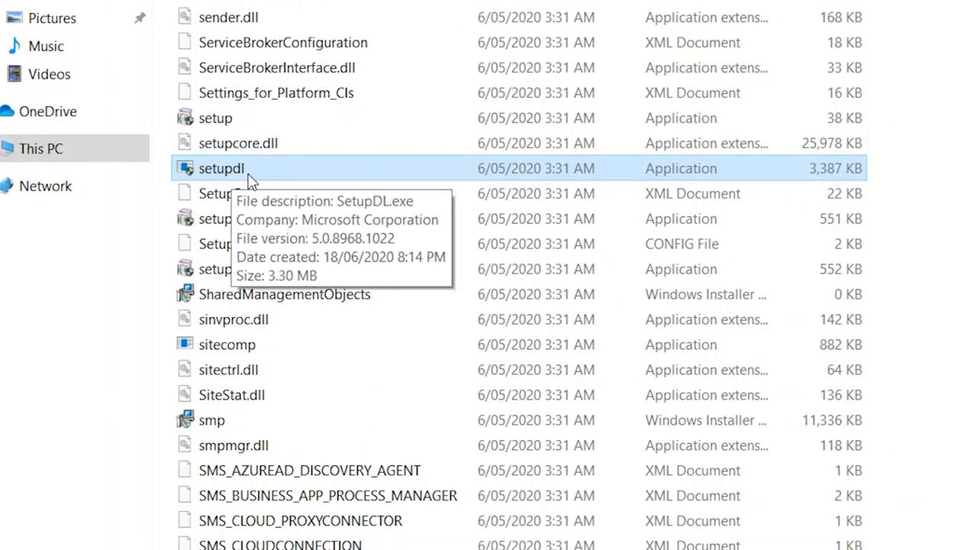
double_click(217, 175)
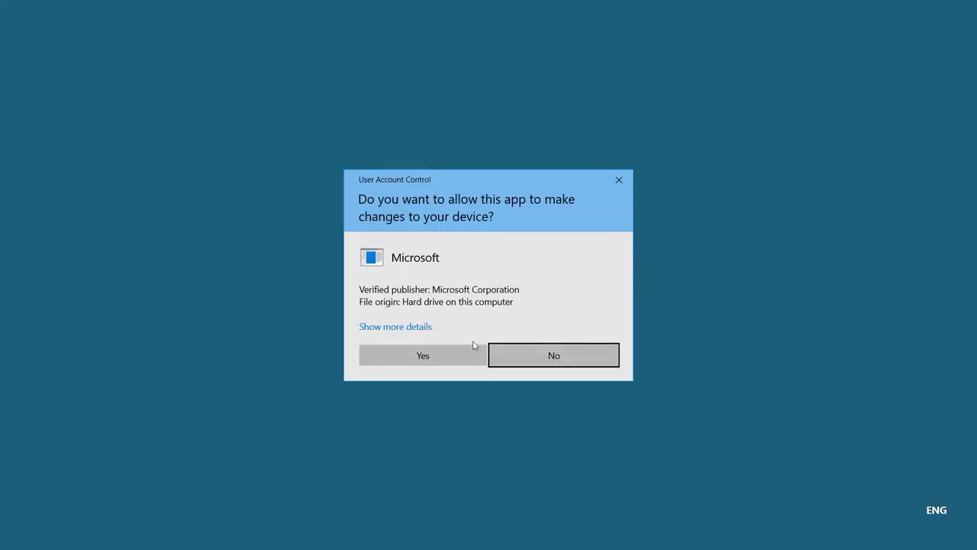
click(453, 351)
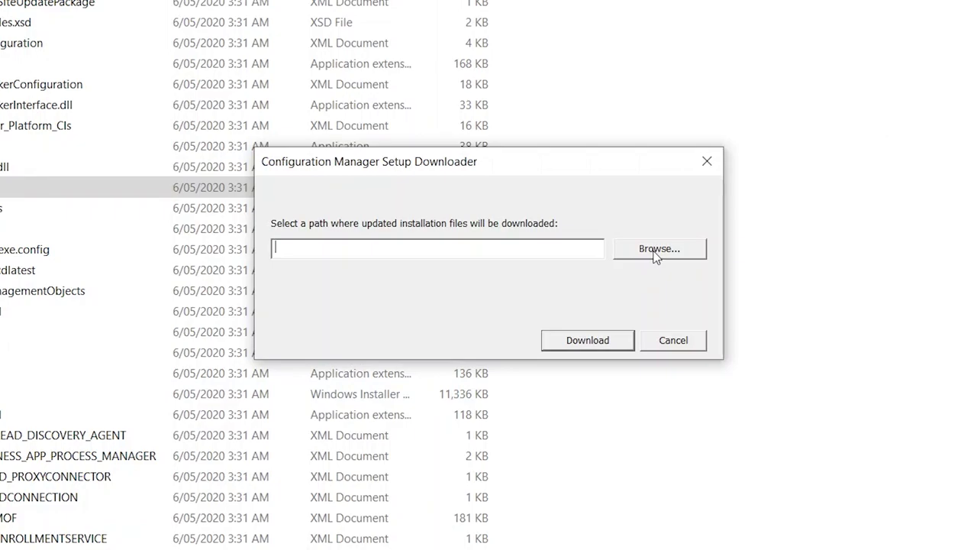
Step: Browse to the Downloads folder under This PC as the path for the updated installation files
click(654, 251)
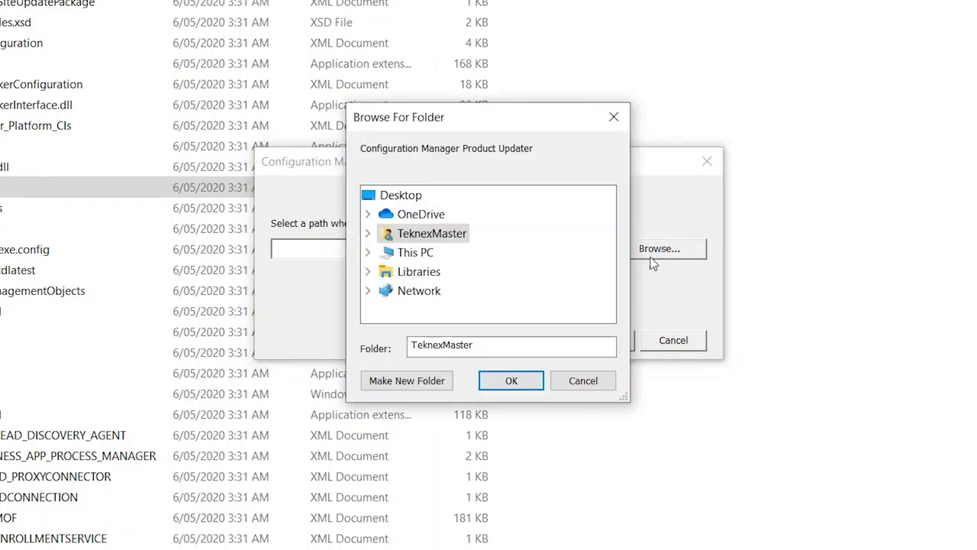
click(368, 253)
scroll(462, 263, down, 2)
scroll(462, 263, up, 2)
double_click(464, 271)
scroll(481, 268, down, 2)
scroll(486, 268, up, 2)
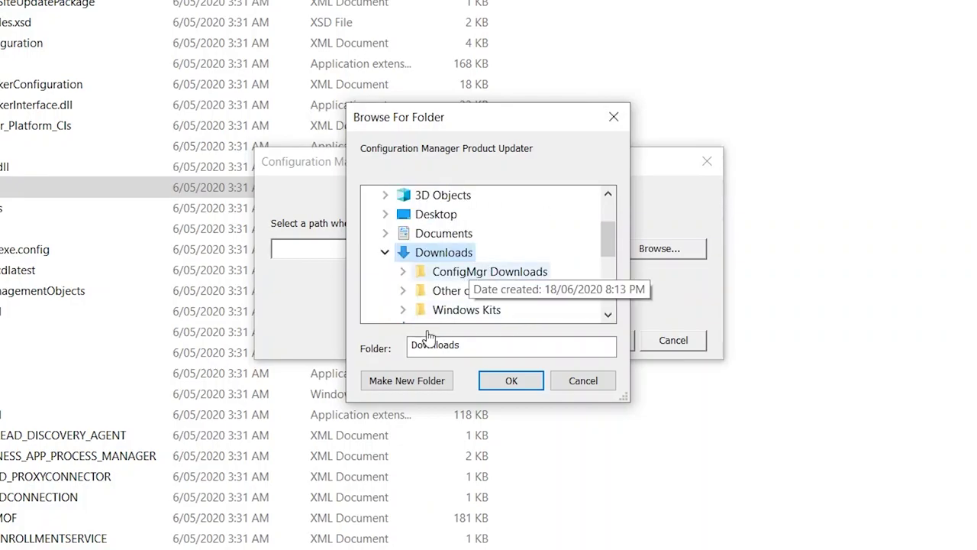
Step: Create a folder named ConfigMgr Update Files in Downloads, and download the updated installation files into it
click(420, 379)
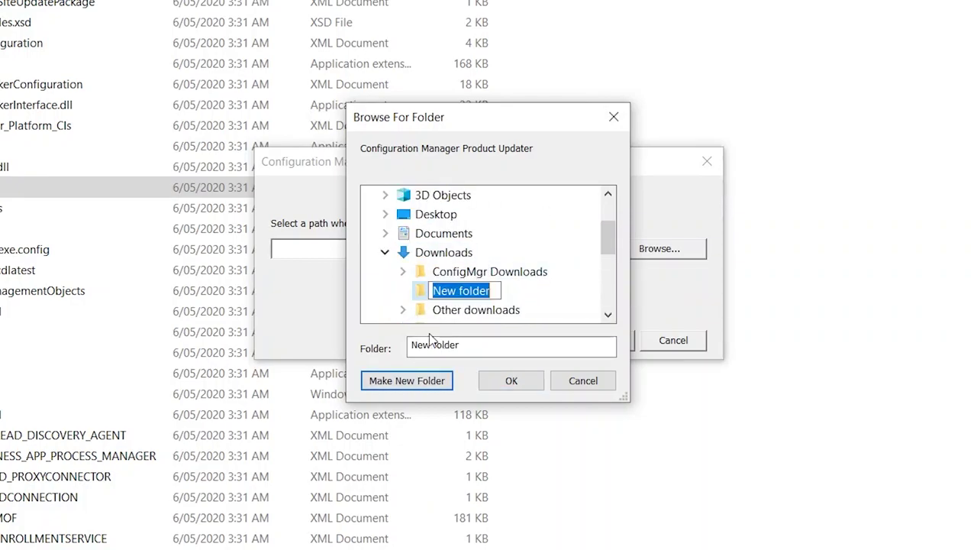
text(Config)
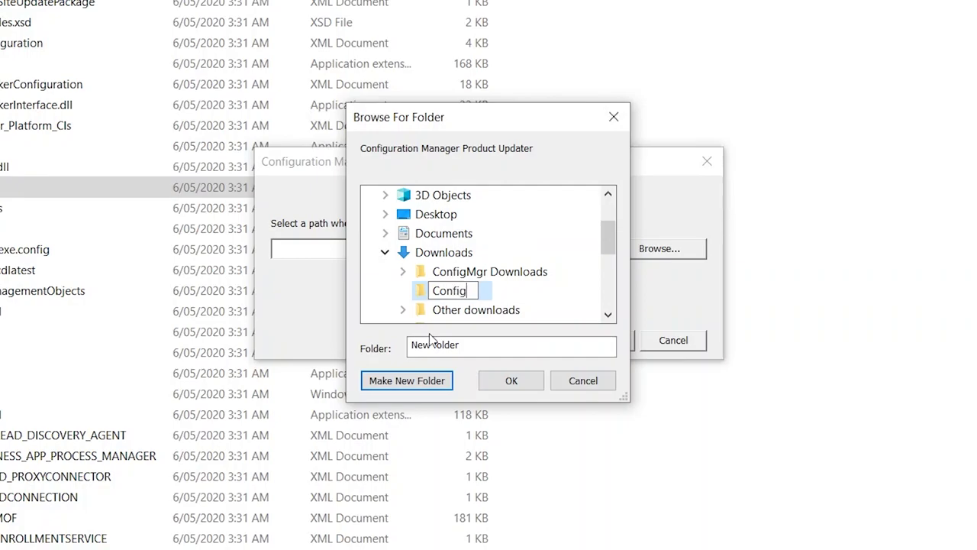
text(Mgr Update Files)
key(Return)
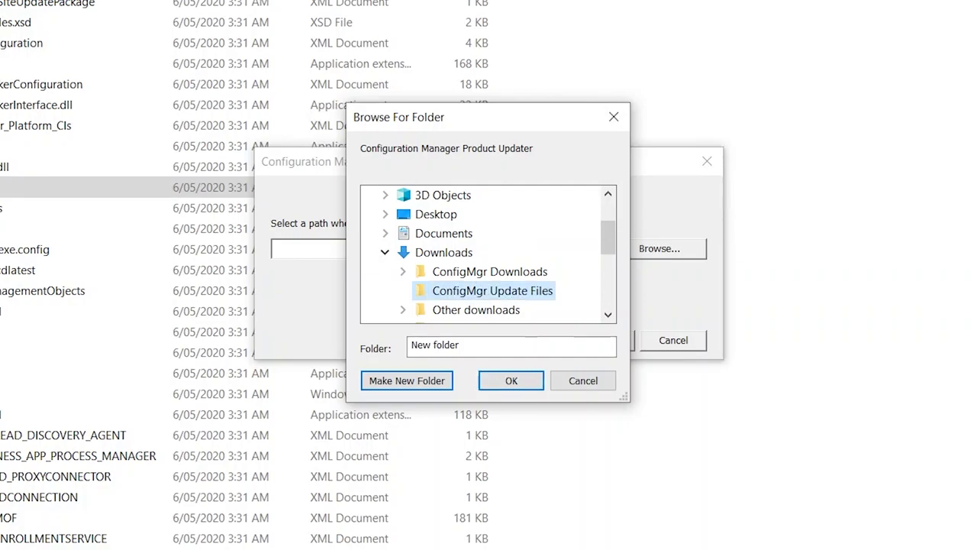
click(512, 382)
click(588, 341)
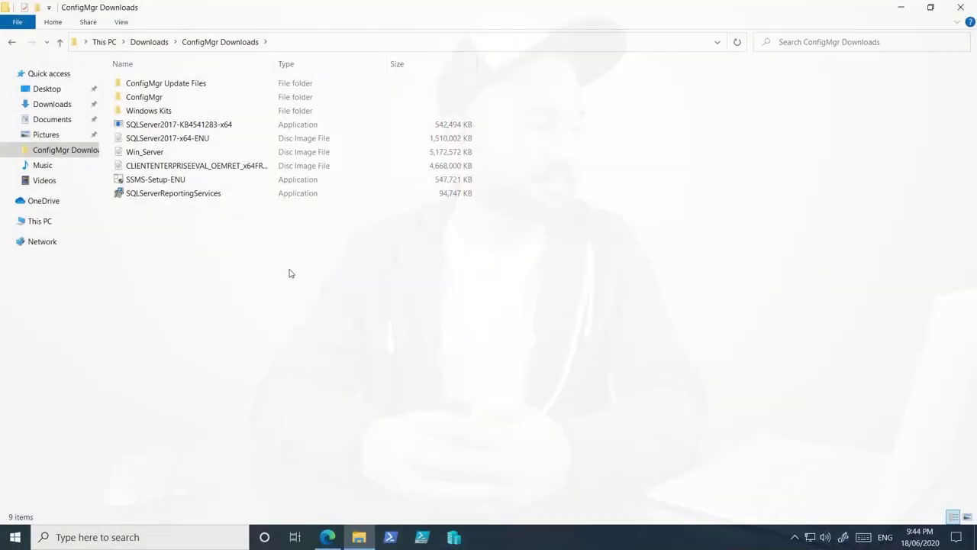
Step: Check the total size of all files and folders in ConfigMgr Downloads
drag(288, 273, 214, 80)
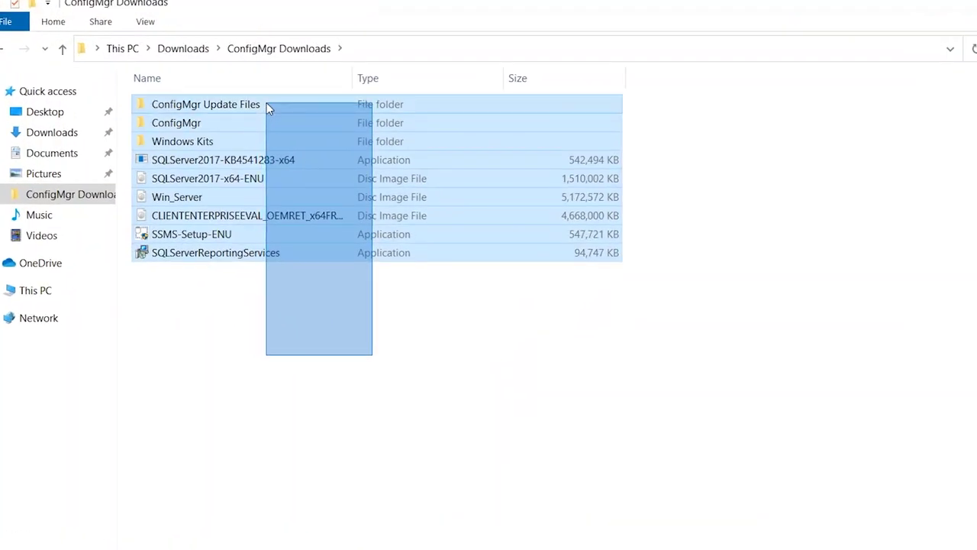
right_click(266, 102)
click(88, 378)
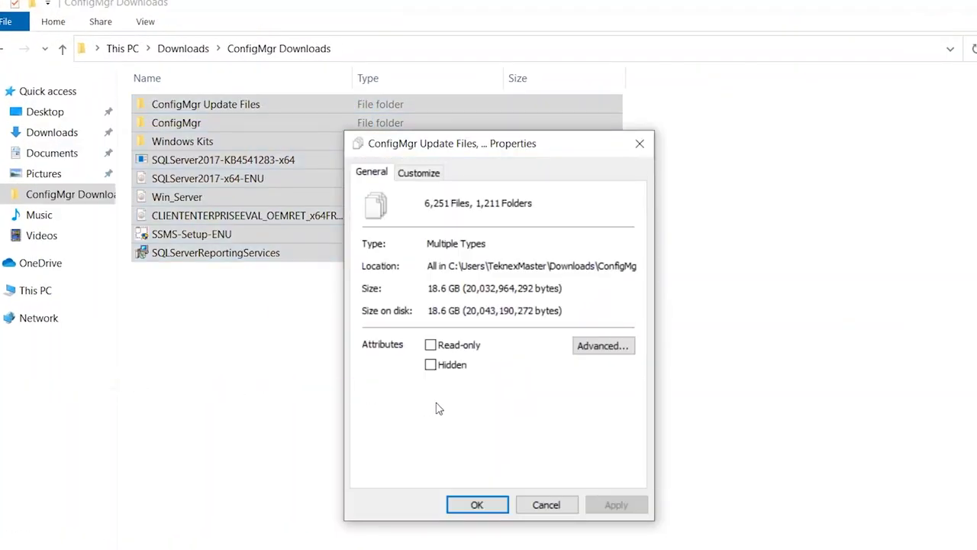
double_click(436, 288)
click(639, 143)
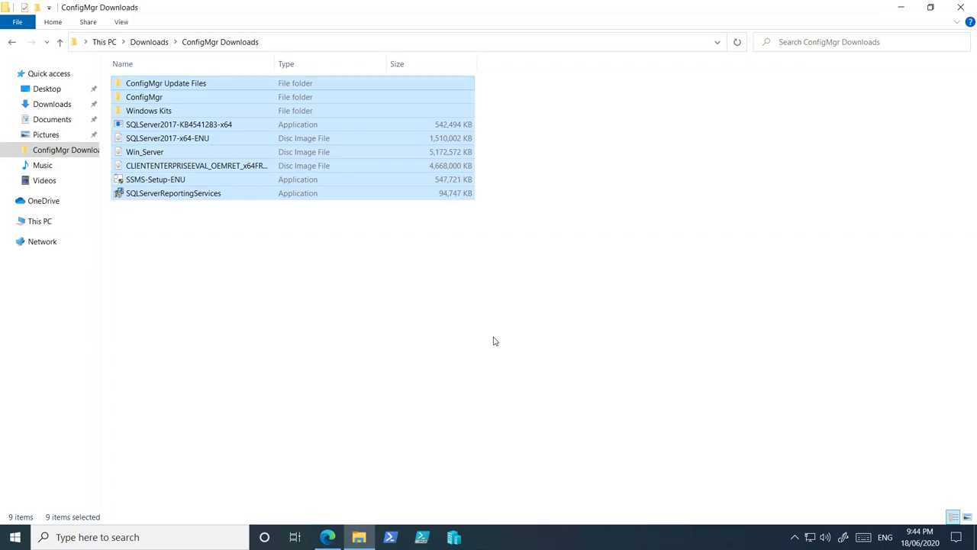
click(452, 338)
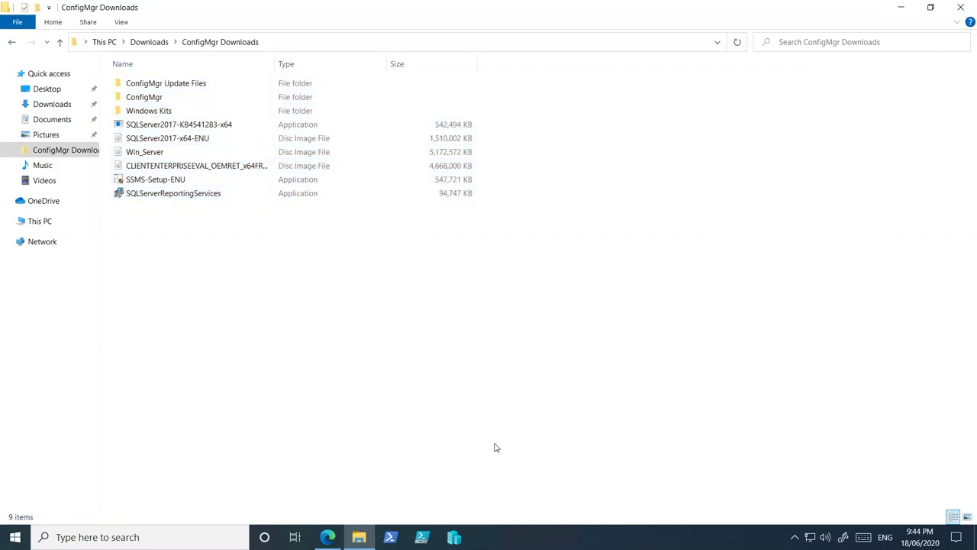
Step: Switch to Hyper-V Manager and open Windows Features by running optionalfeatures
click(454, 536)
drag(172, 203, 141, 201)
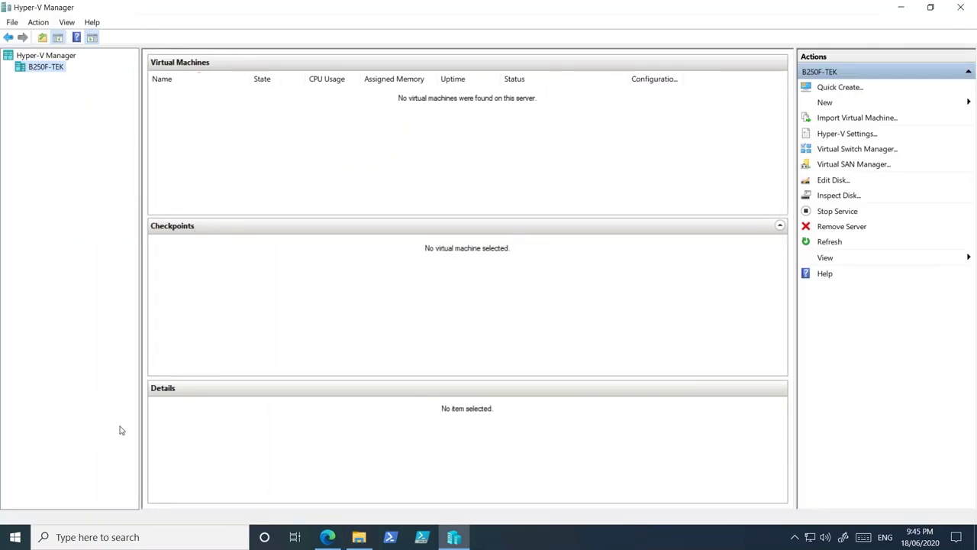
key(super+r)
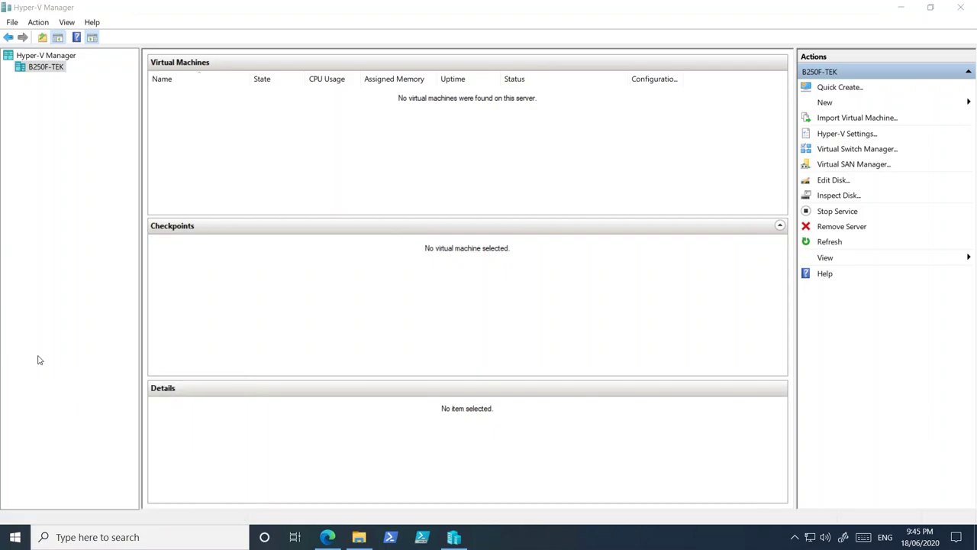
text(optional)
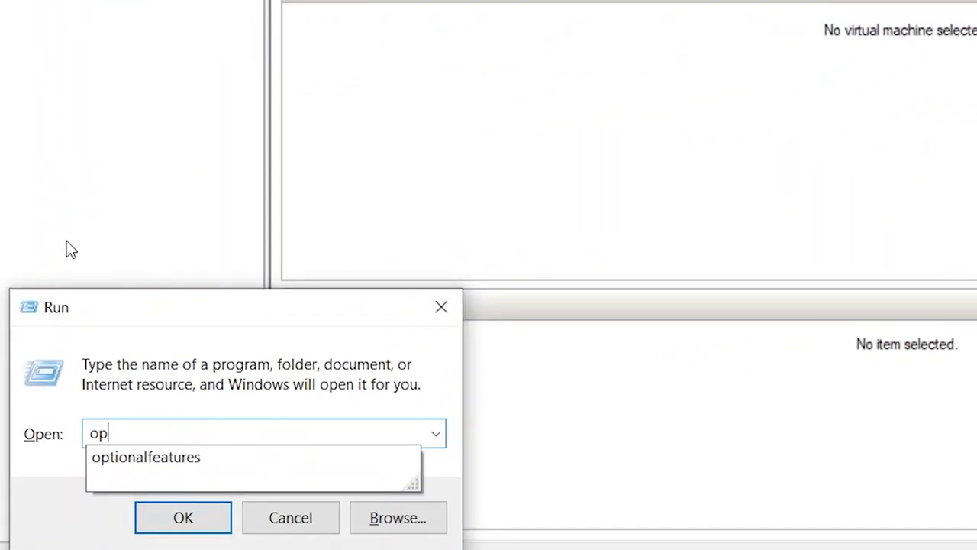
key(Down)
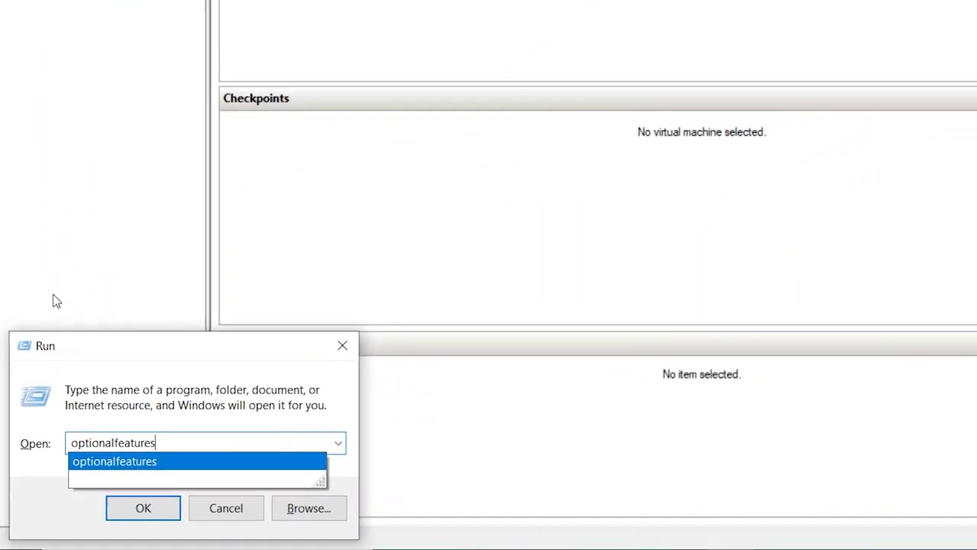
key(Return)
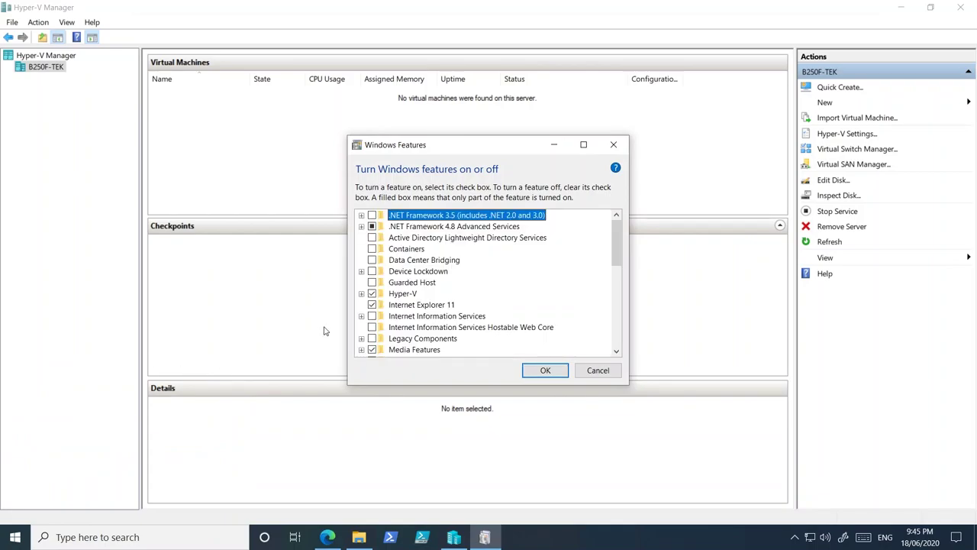
Step: Examine the Hyper-V Management Tools and Hyper-V Platform components in Windows Features, and close it without changes
click(361, 294)
scroll(430, 287, down, 1)
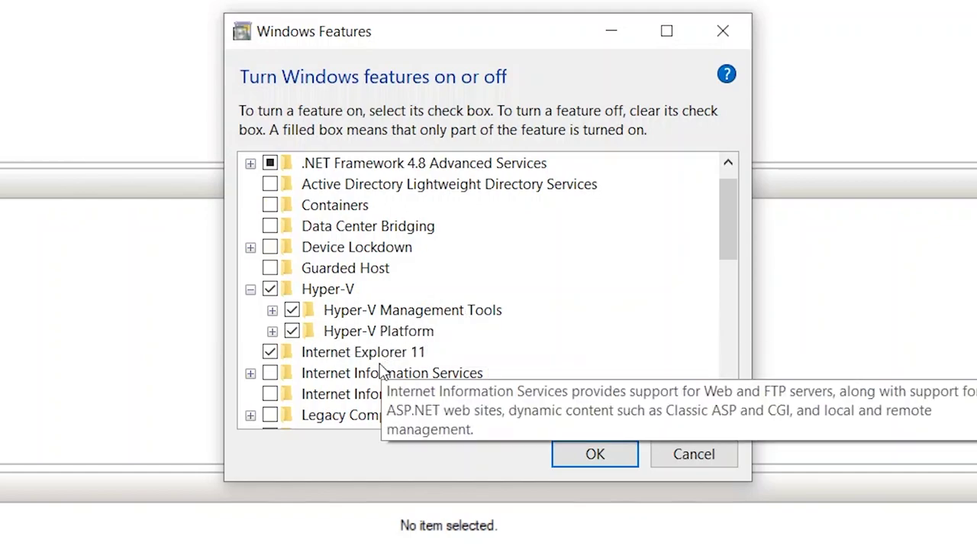
click(272, 331)
click(273, 310)
scroll(458, 298, down, 2)
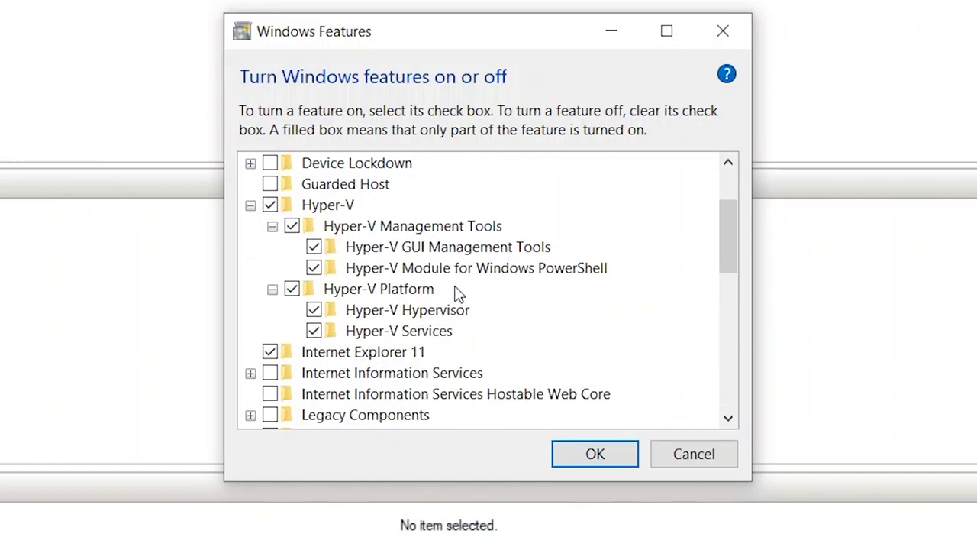
click(690, 460)
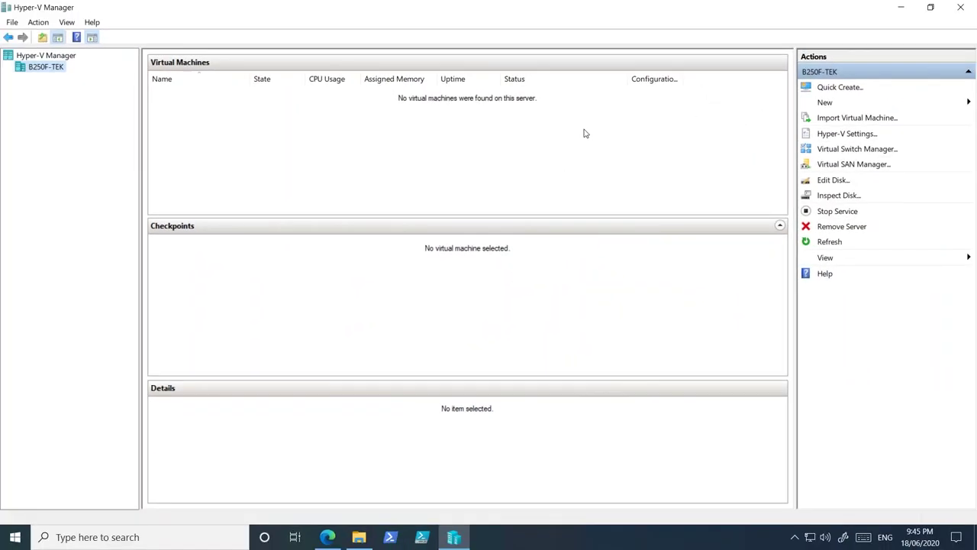
Step: Start a new virtual hard disk in Hyper-V Manager with the VHDX format and the dynamically expanding type
click(829, 105)
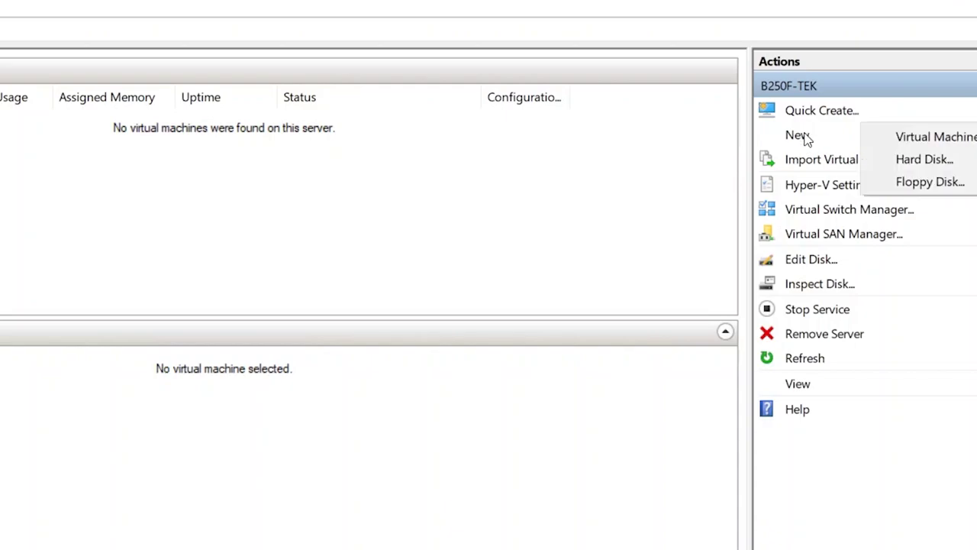
click(925, 158)
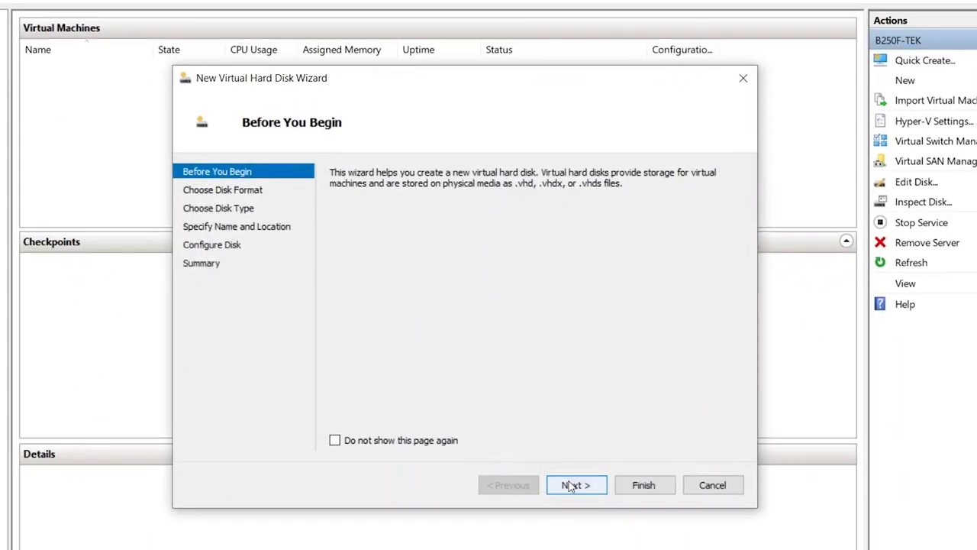
click(549, 497)
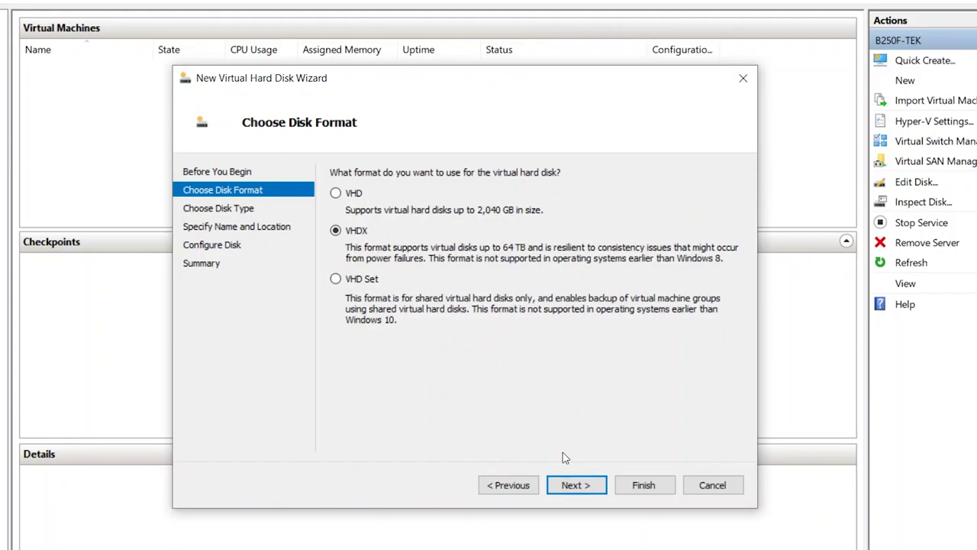
click(584, 485)
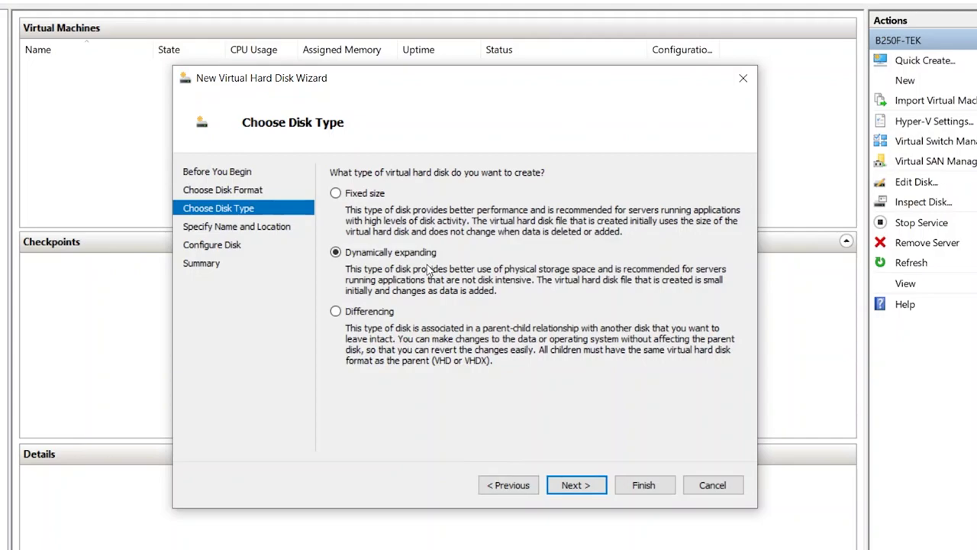
click(571, 487)
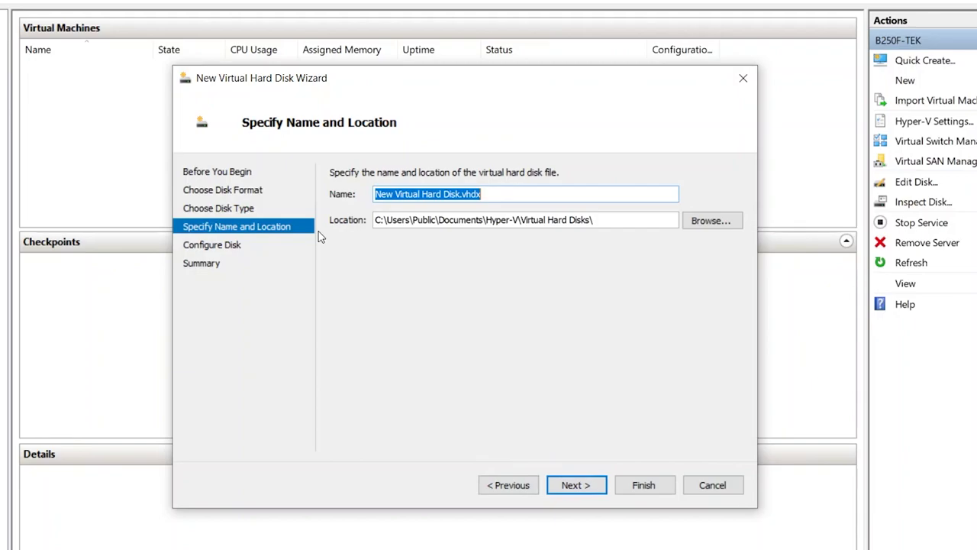
Step: Name the new virtual hard disk CM_Software and set its location to the TEK01 (D:) drive
text(CM_Software)
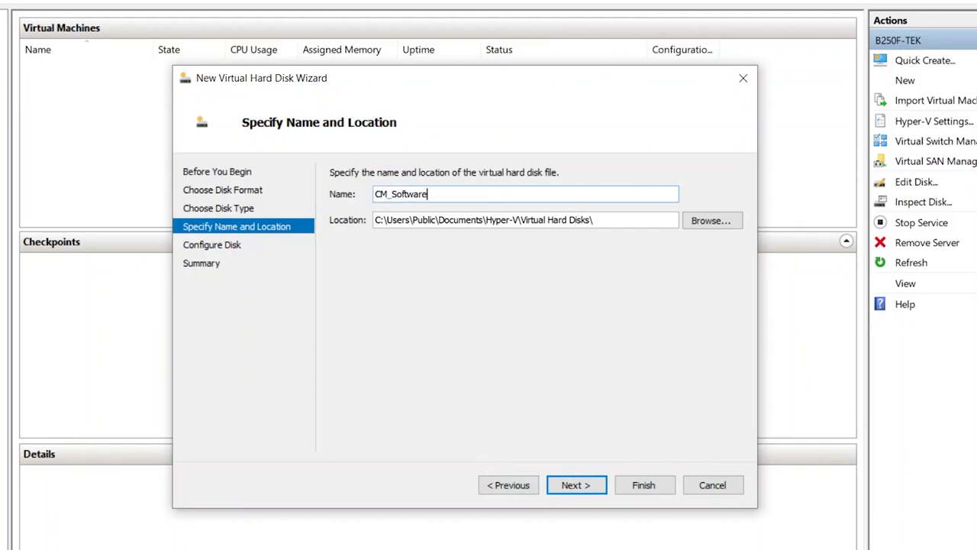
click(711, 221)
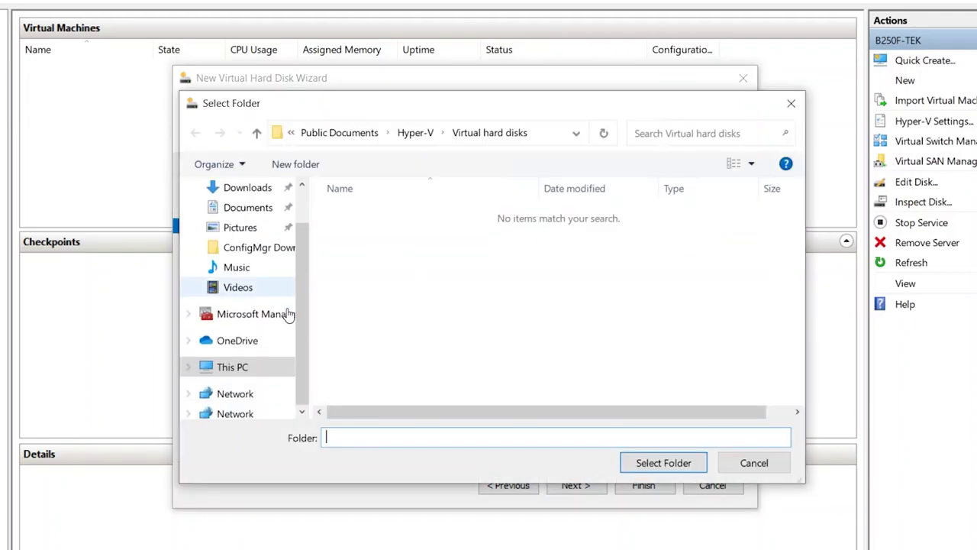
click(249, 369)
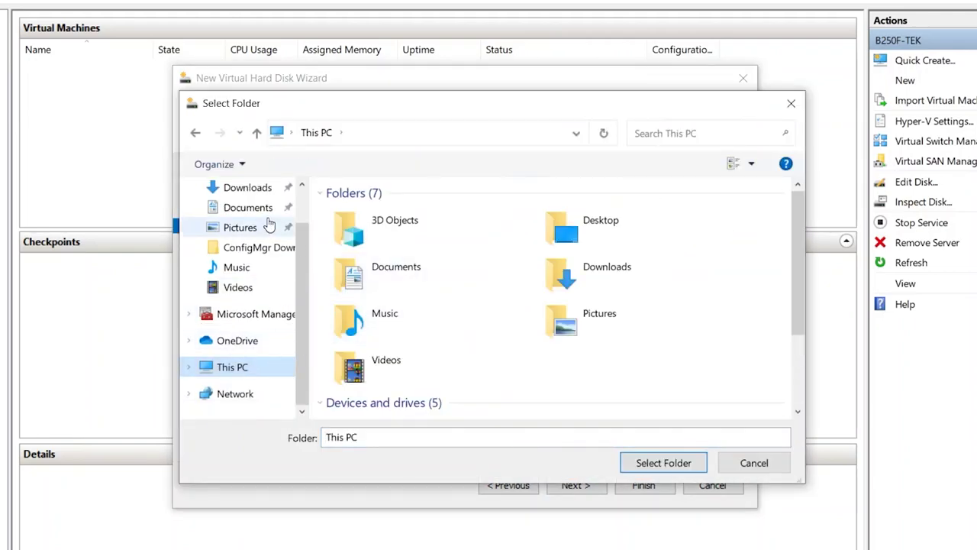
scroll(393, 349, down, 3)
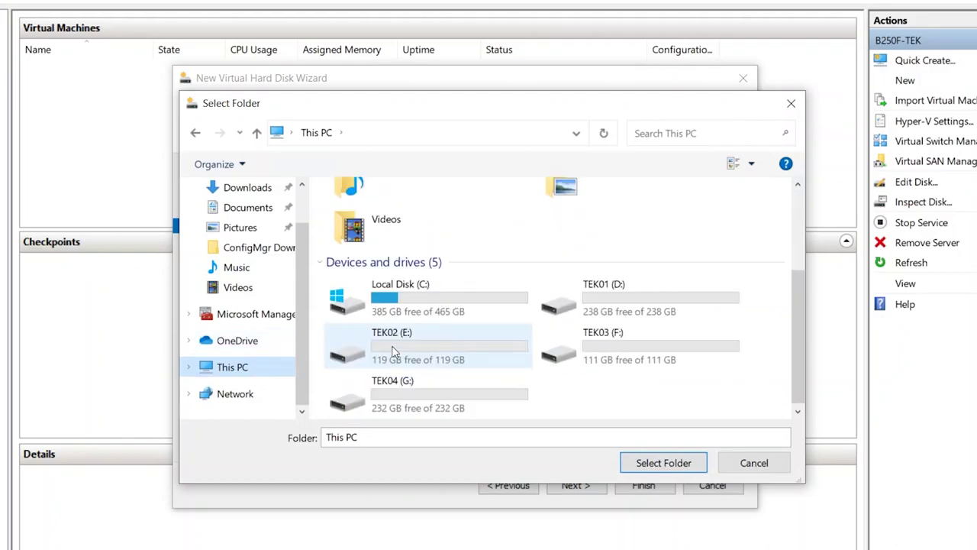
double_click(617, 296)
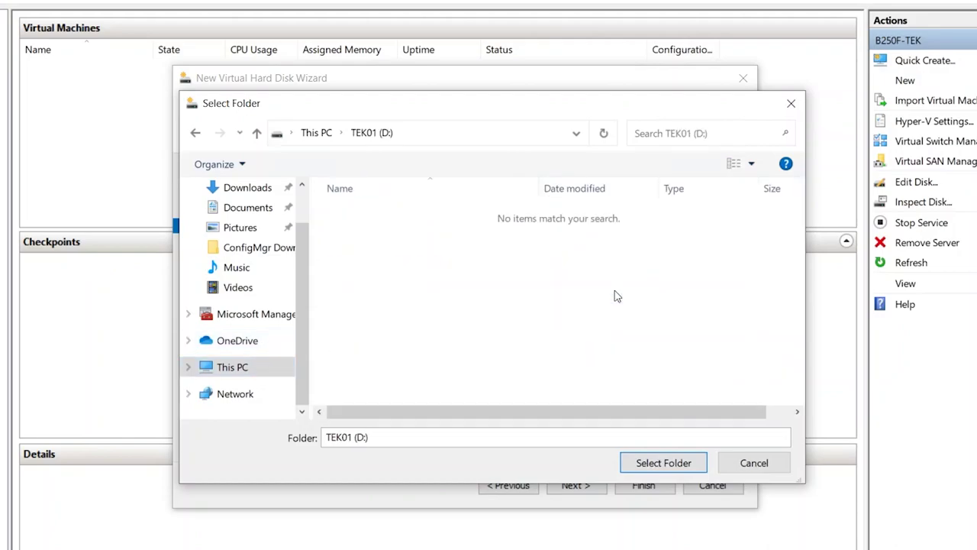
click(650, 463)
click(593, 486)
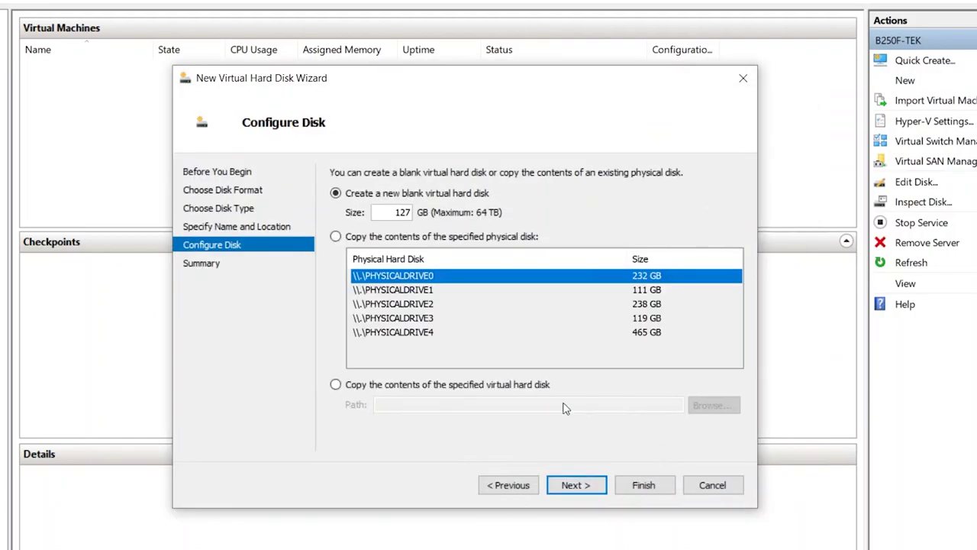
Step: Set the blank virtual hard disk's size to 20 GB and create it
click(396, 212)
text(20)
click(577, 487)
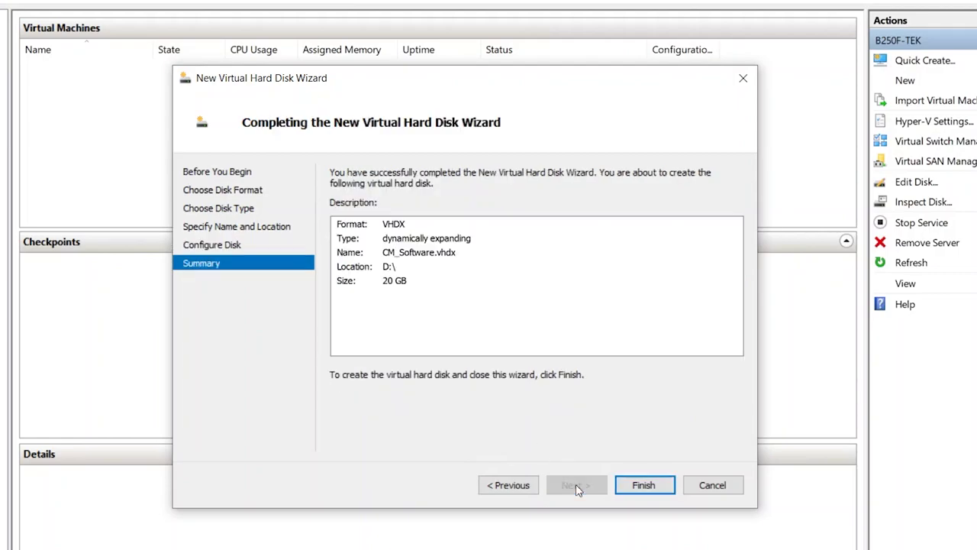
click(639, 485)
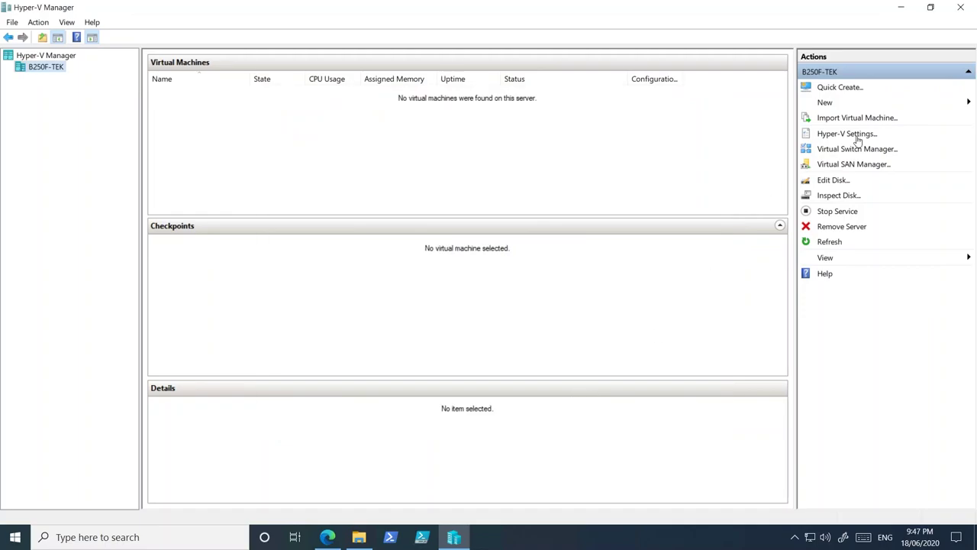
Step: Switch to File Explorer and mount the CM_Software disk image from the TEK01 (D:) drive
click(901, 7)
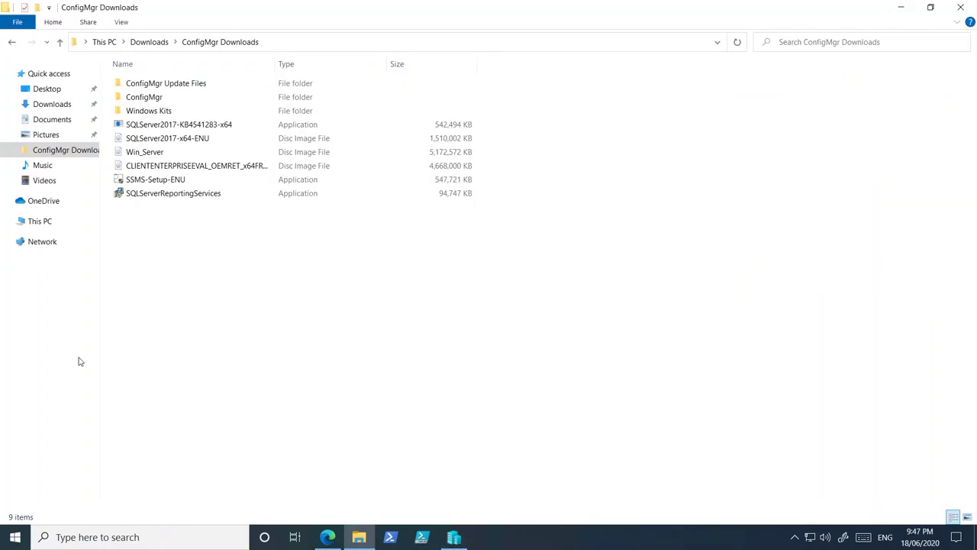
click(41, 222)
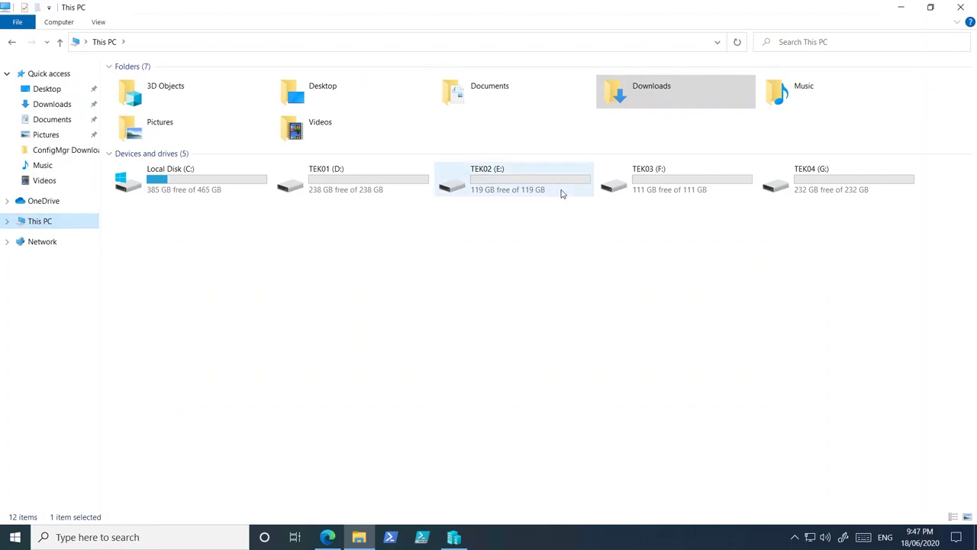
double_click(366, 186)
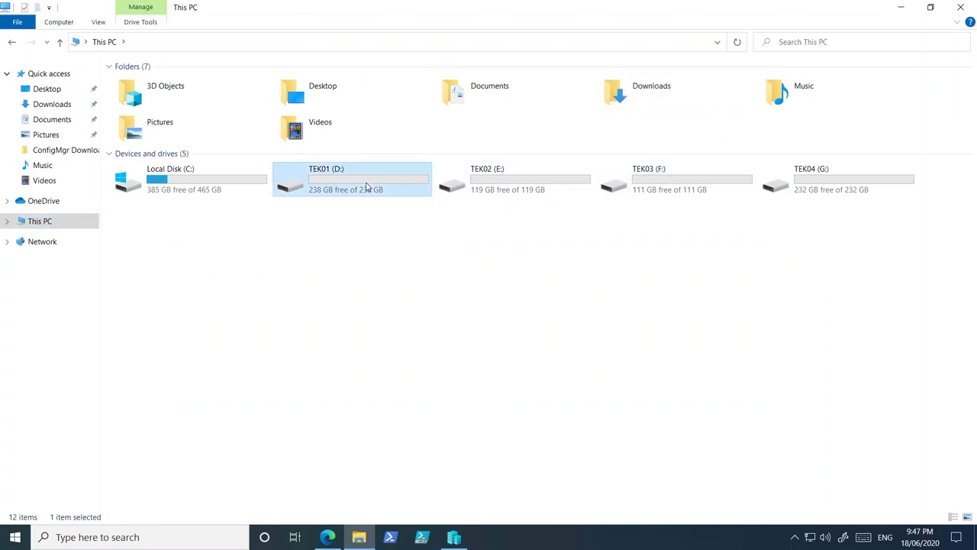
click(187, 89)
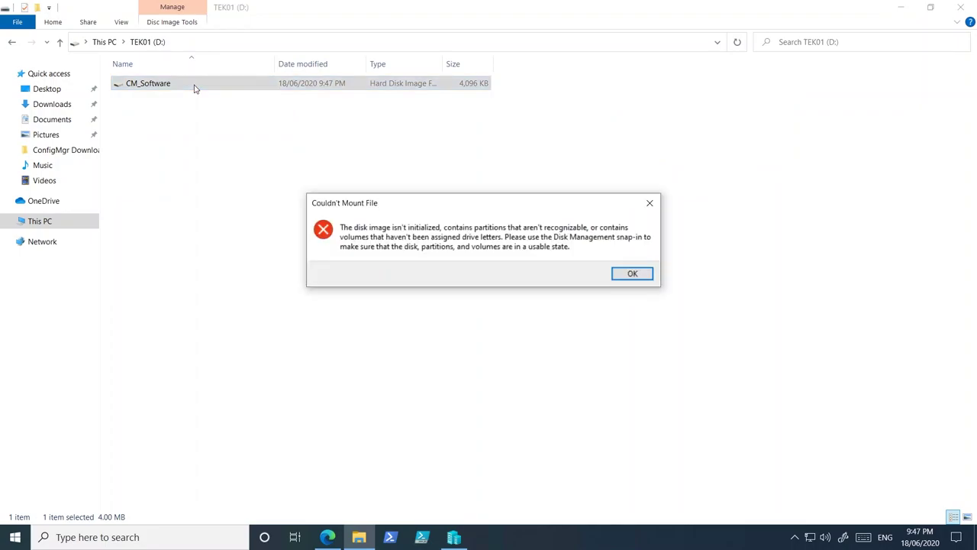
click(649, 205)
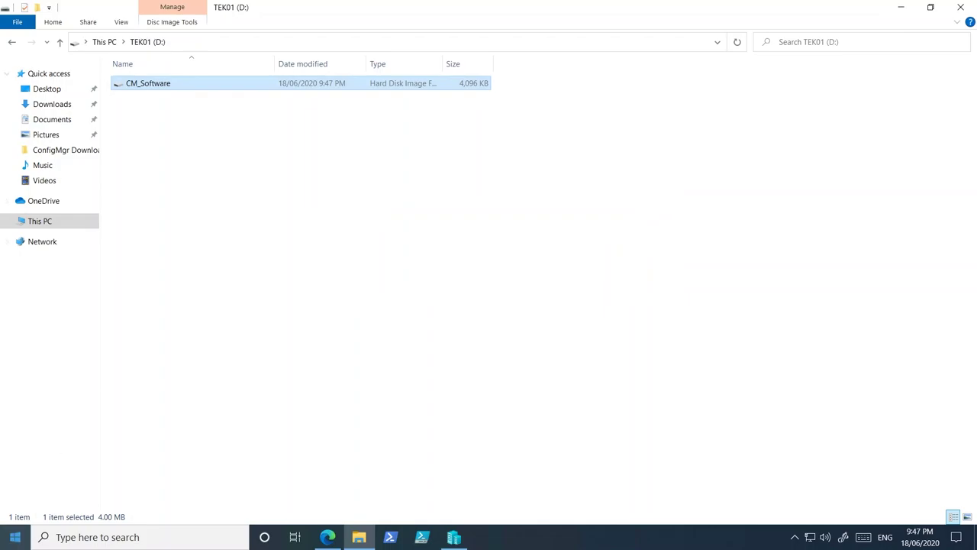
Step: Switch to Disk Management and initialize Disk 5 with the GPT partition style
right_click(15, 537)
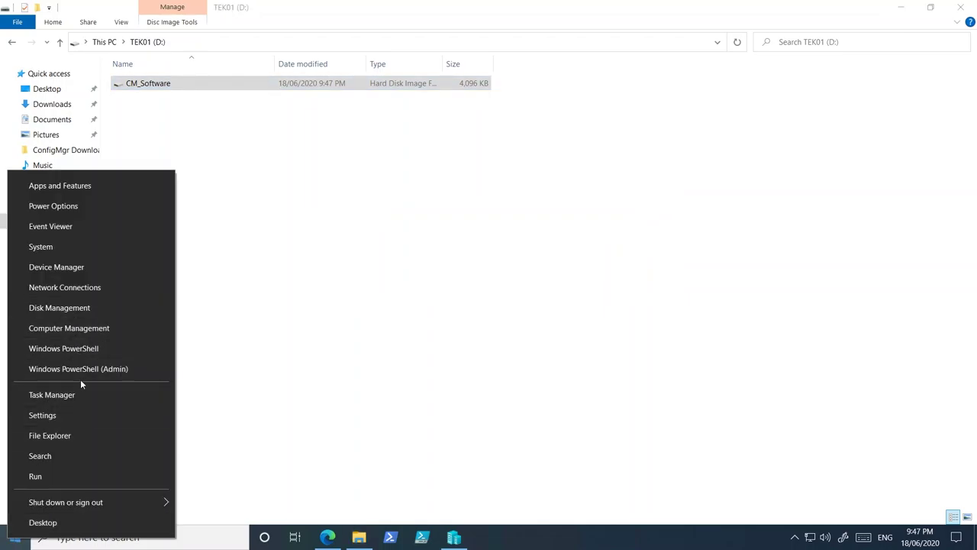
click(122, 307)
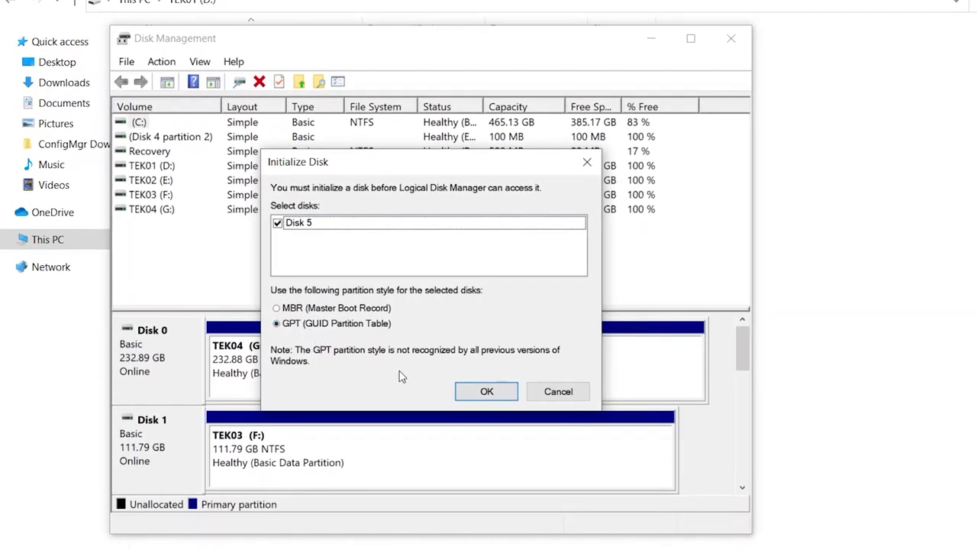
click(465, 392)
Step: Create a 20462 MB simple volume on Disk 5 with drive letter H, quick-formatted as NTFS and labelled CM_Software
drag(743, 360, 749, 463)
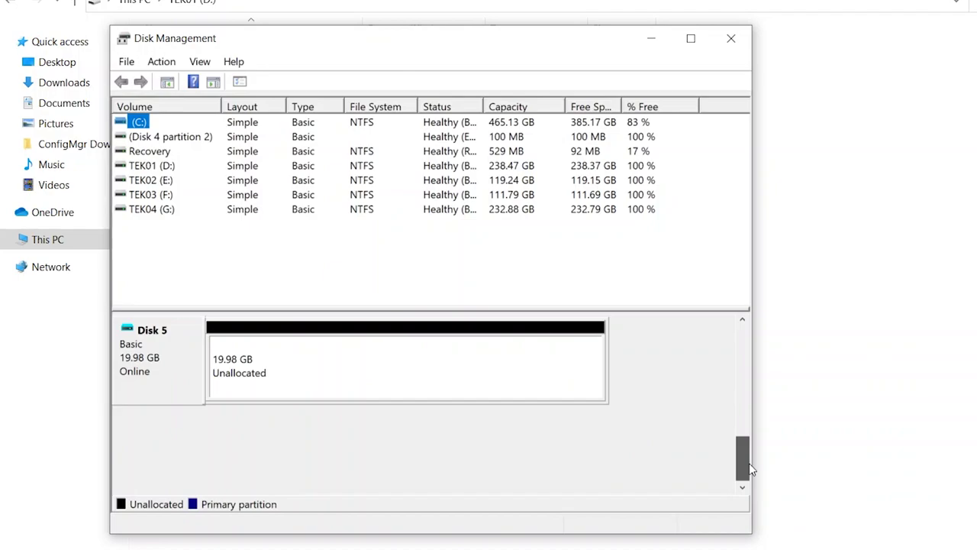
right_click(177, 372)
click(271, 364)
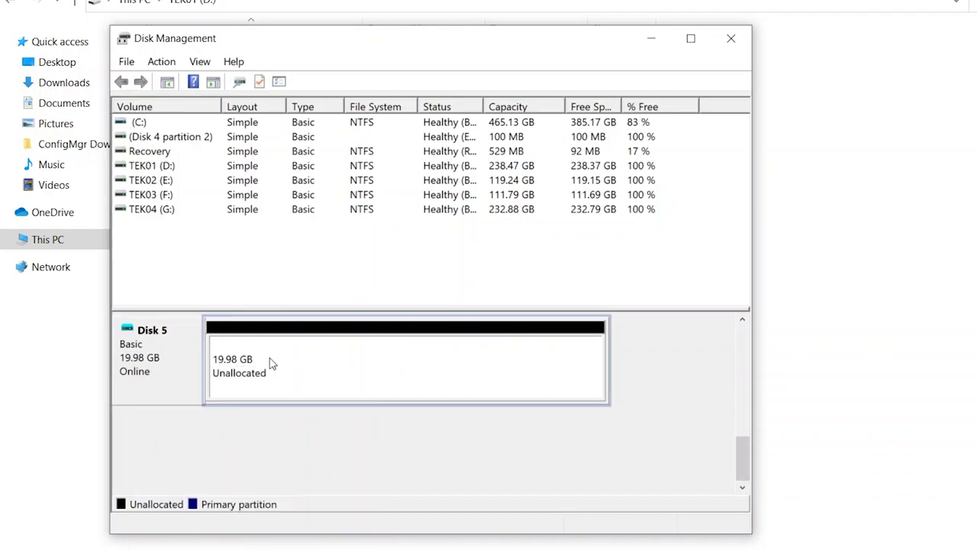
right_click(273, 365)
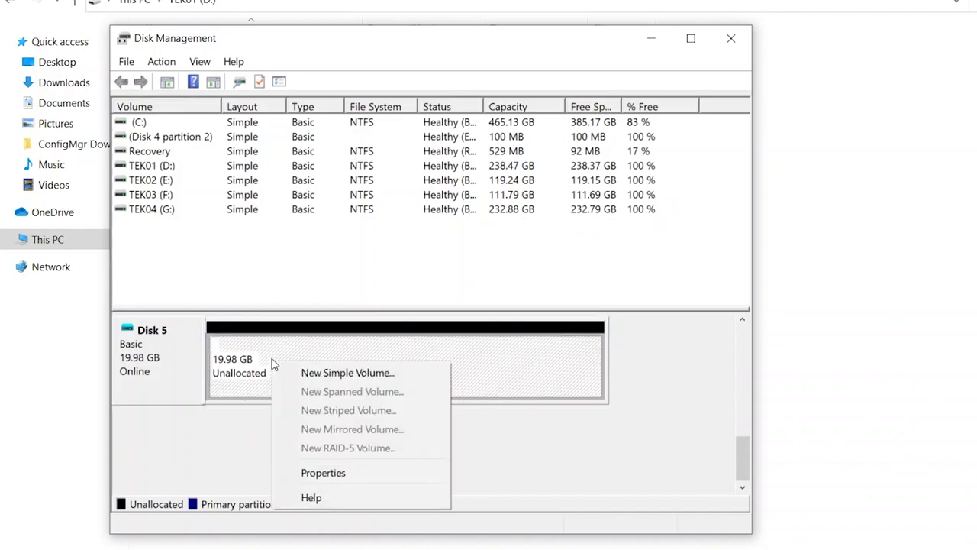
click(303, 371)
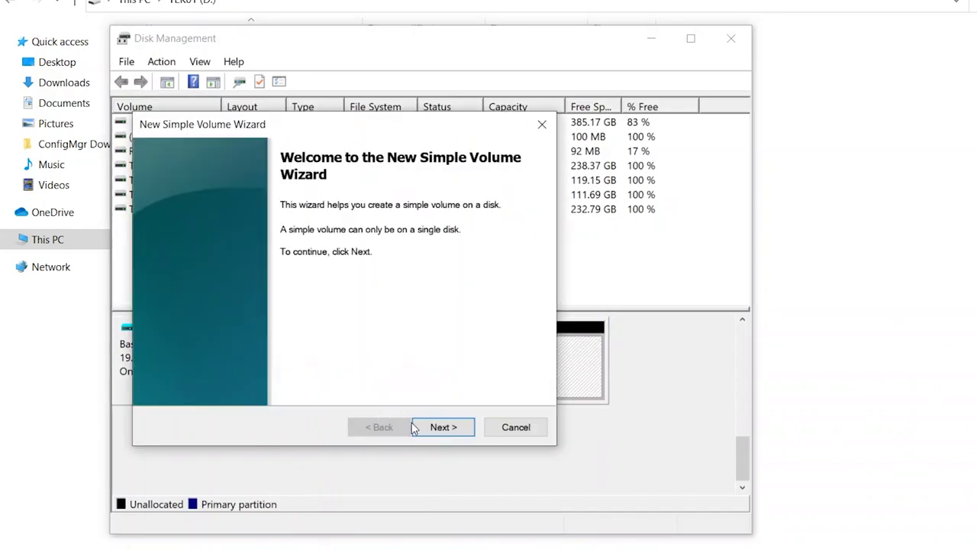
click(443, 428)
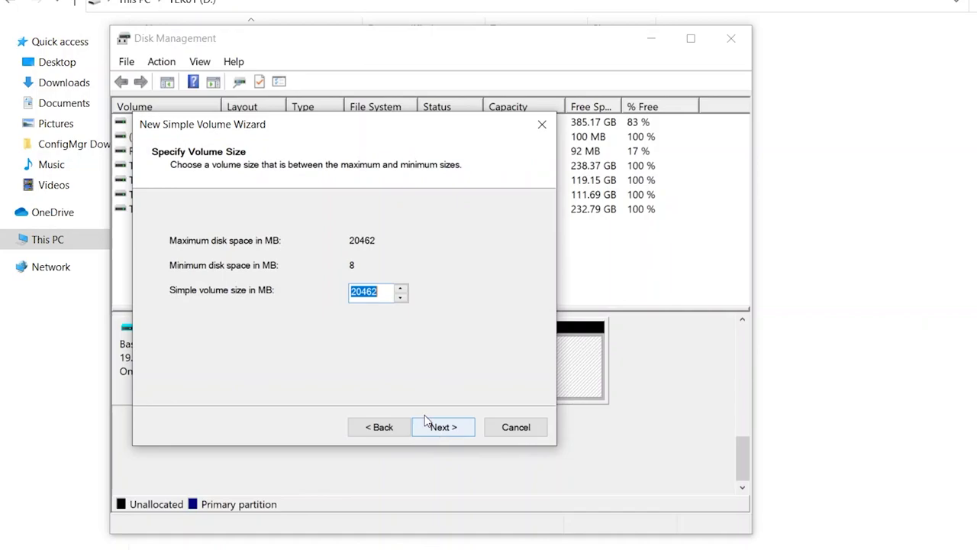
click(440, 430)
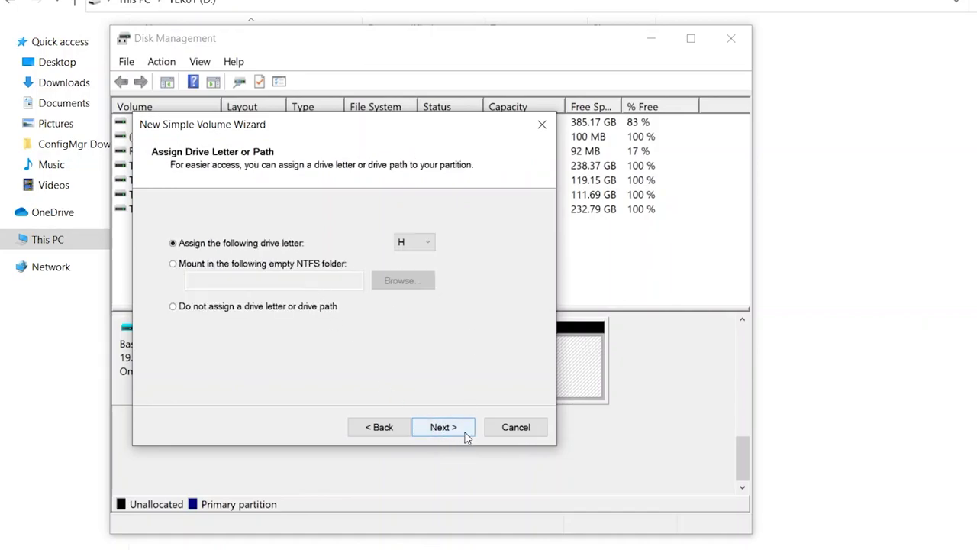
click(452, 430)
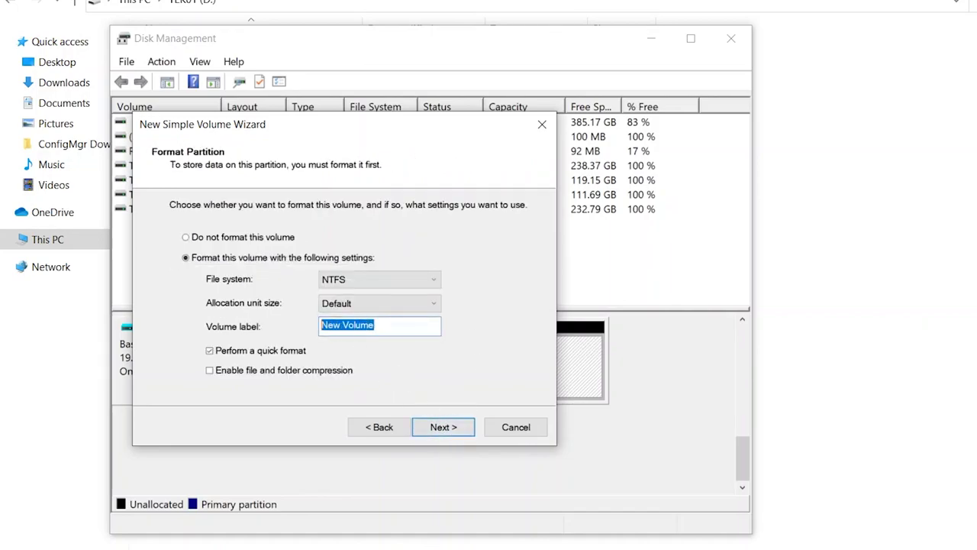
text(CM_Soft)
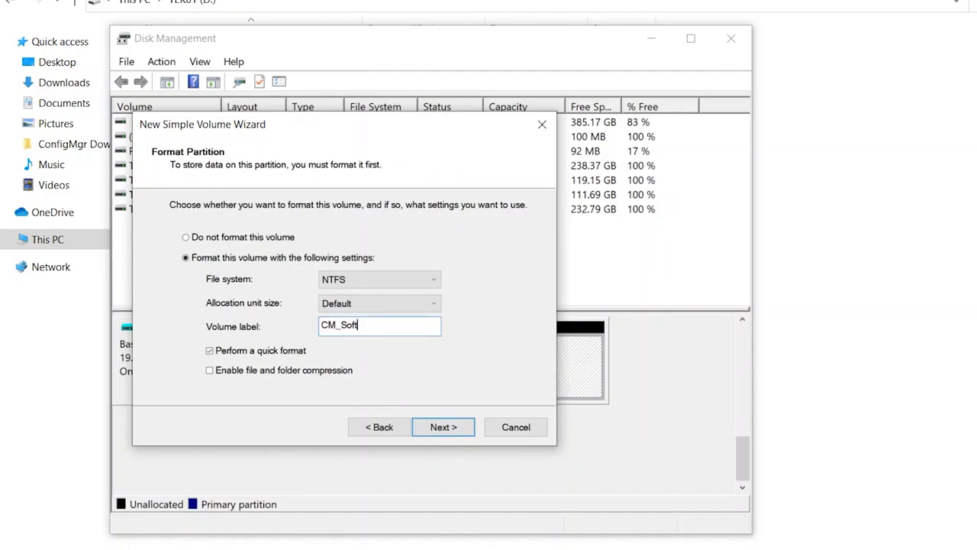
click(441, 428)
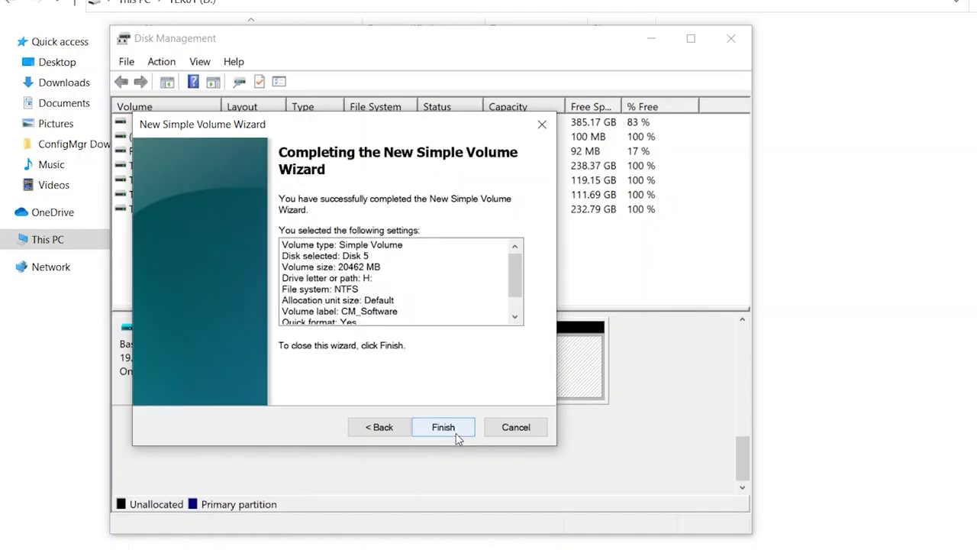
click(444, 429)
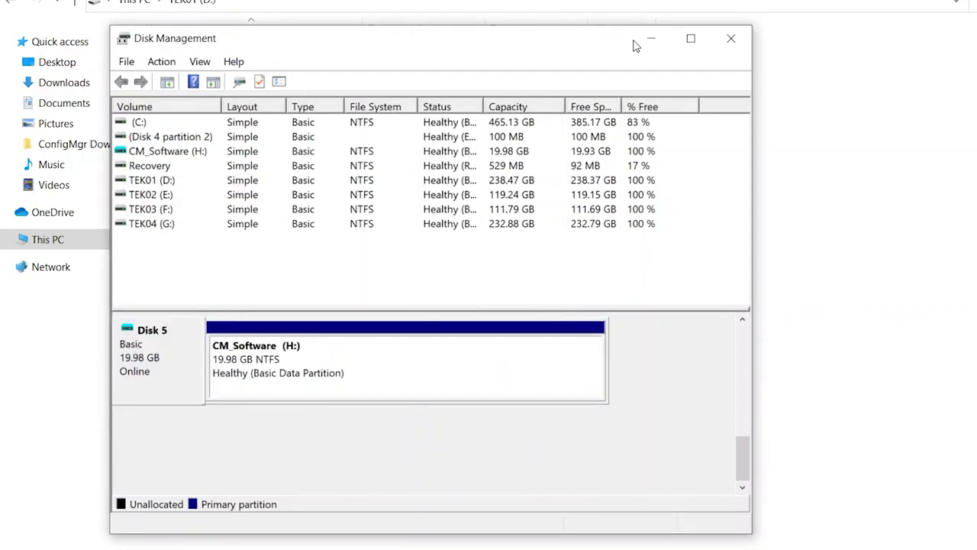
click(637, 43)
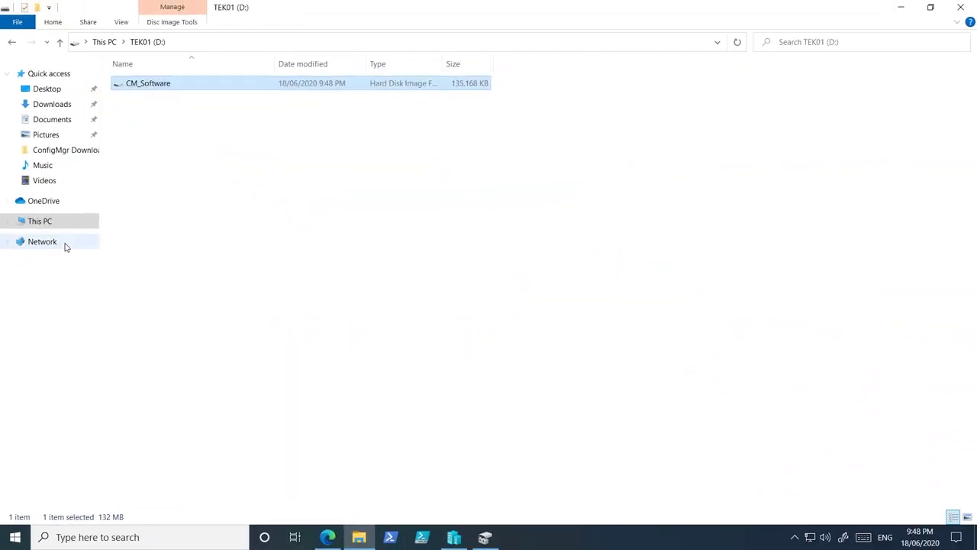
Step: Copy all files and folders in the ConfigMgr Downloads folder in File Explorer
click(51, 222)
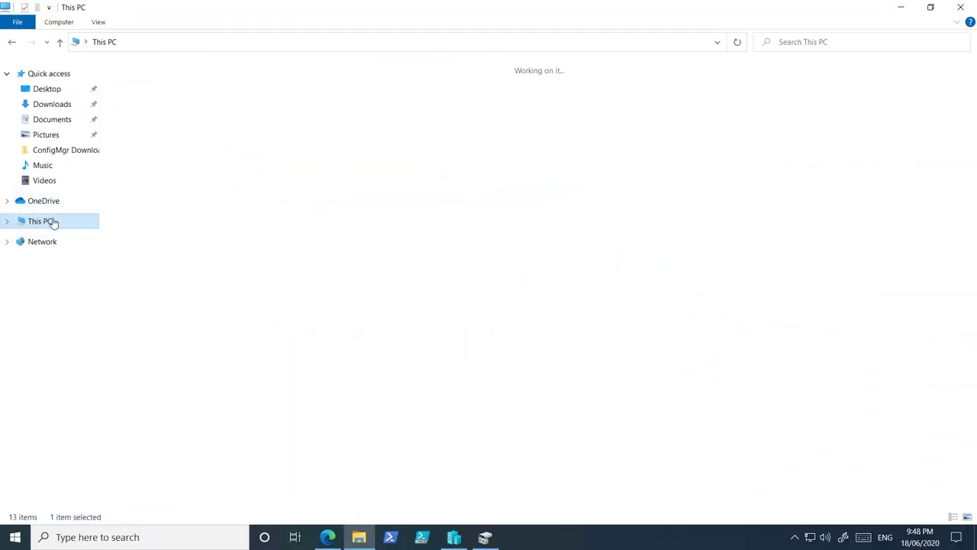
click(145, 226)
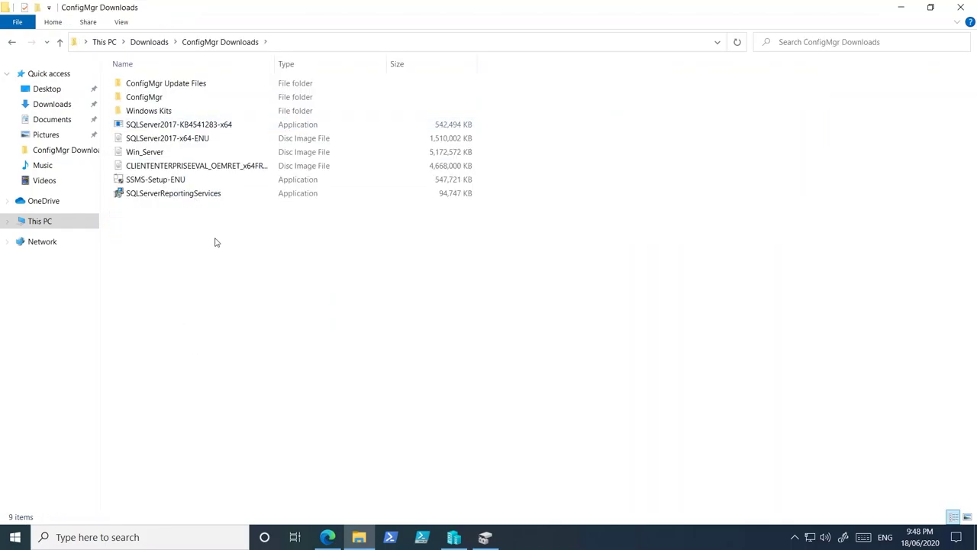
drag(171, 152, 182, 89)
right_click(182, 90)
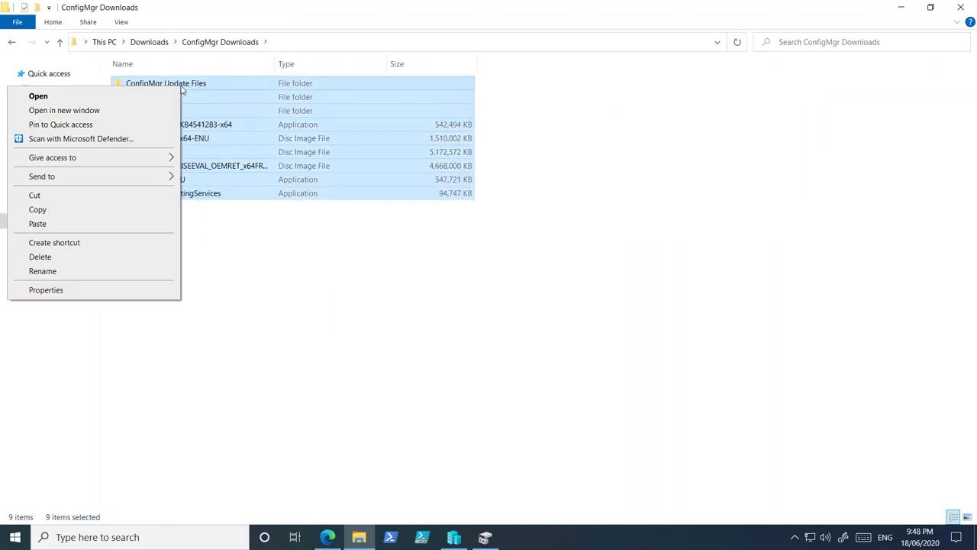
click(57, 213)
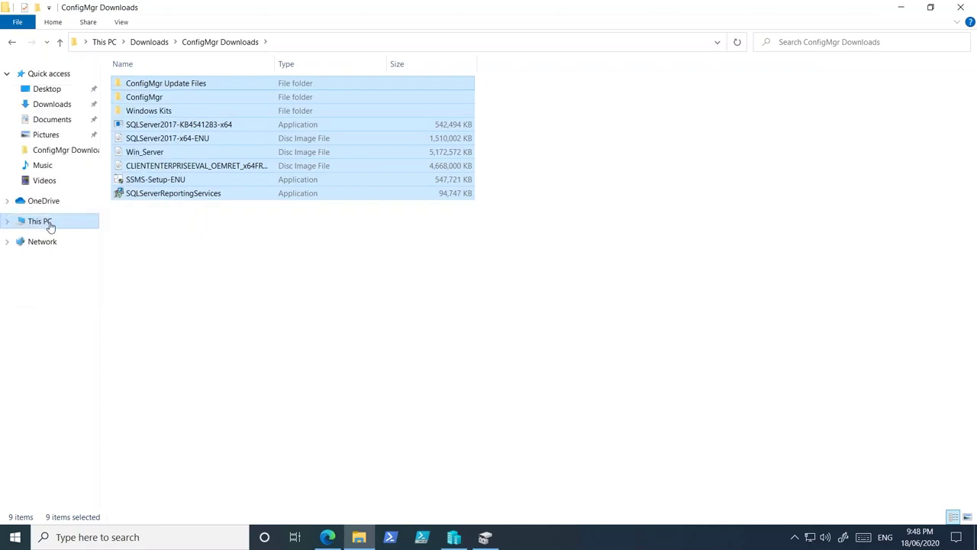
Step: Paste the copied files and folders into the CM_Software (H:) drive
click(49, 223)
double_click(204, 228)
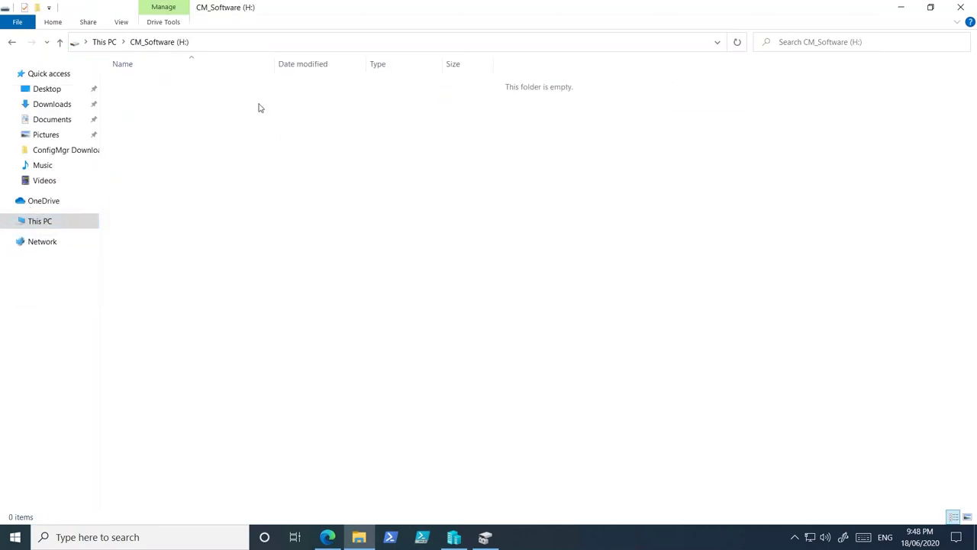
right_click(114, 104)
click(153, 194)
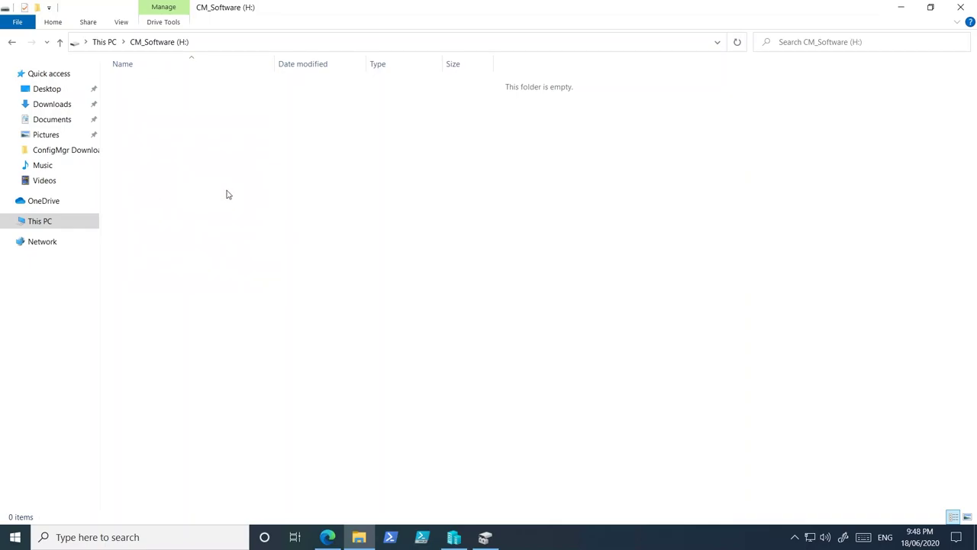